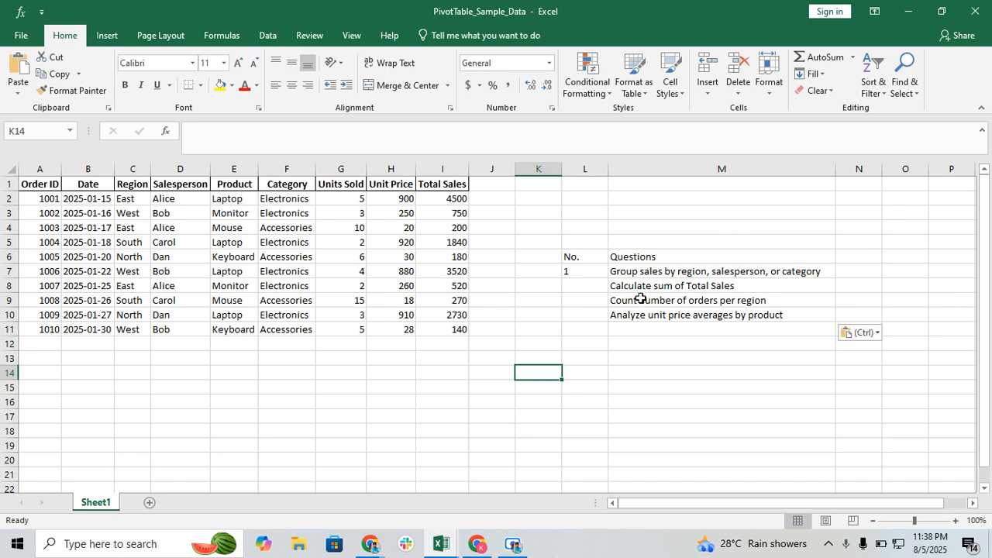
pyautogui.click(604, 349)
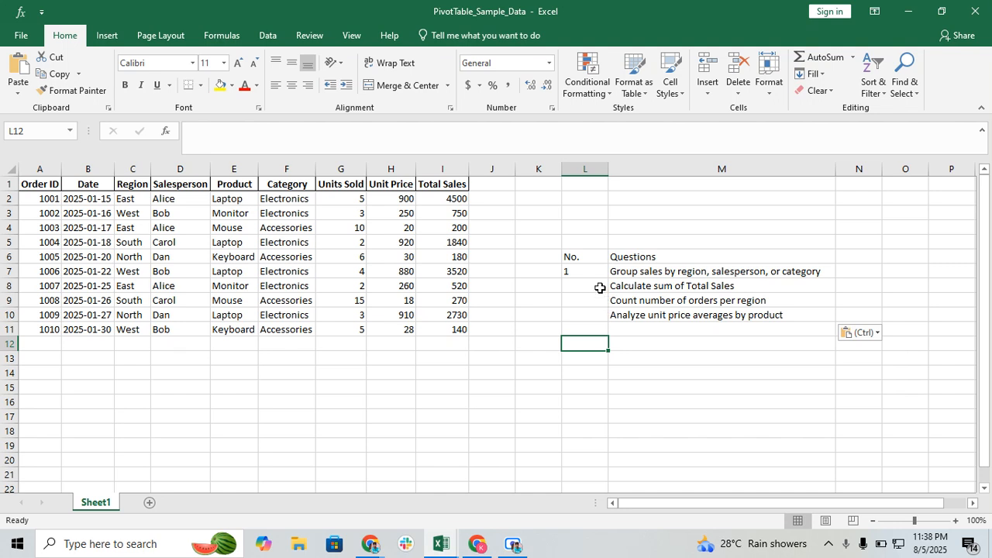
pyautogui.click(627, 282)
pyautogui.click(598, 318)
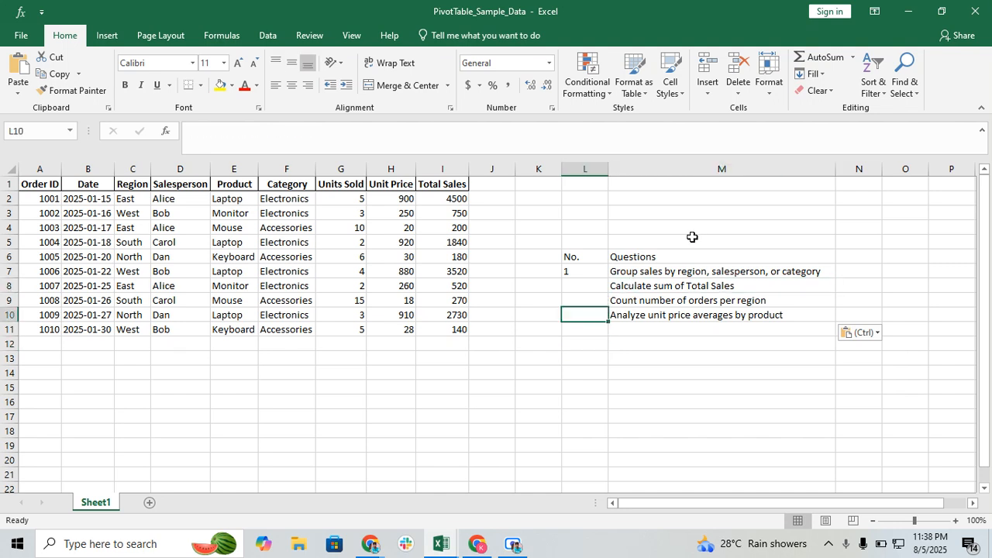
pyautogui.click(640, 256)
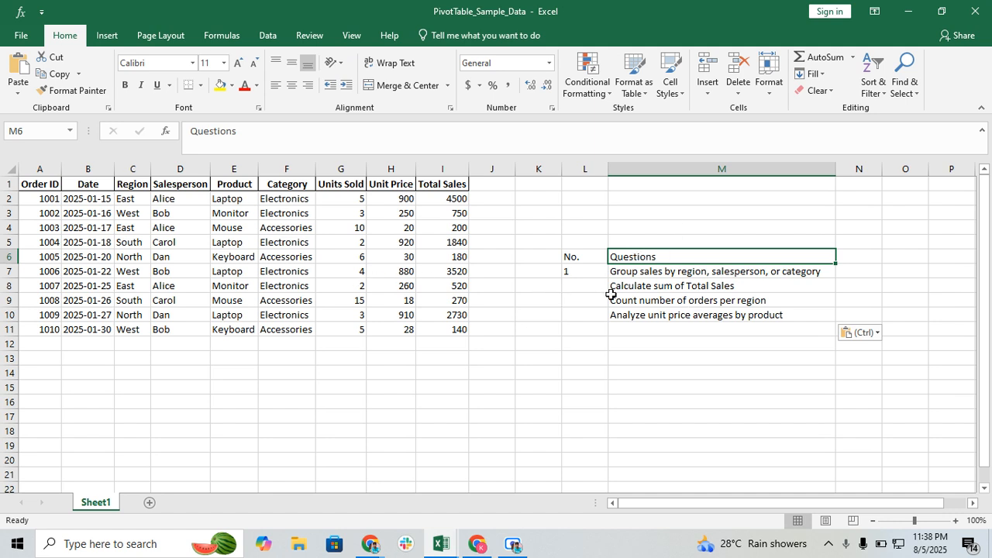
pyautogui.click(679, 315)
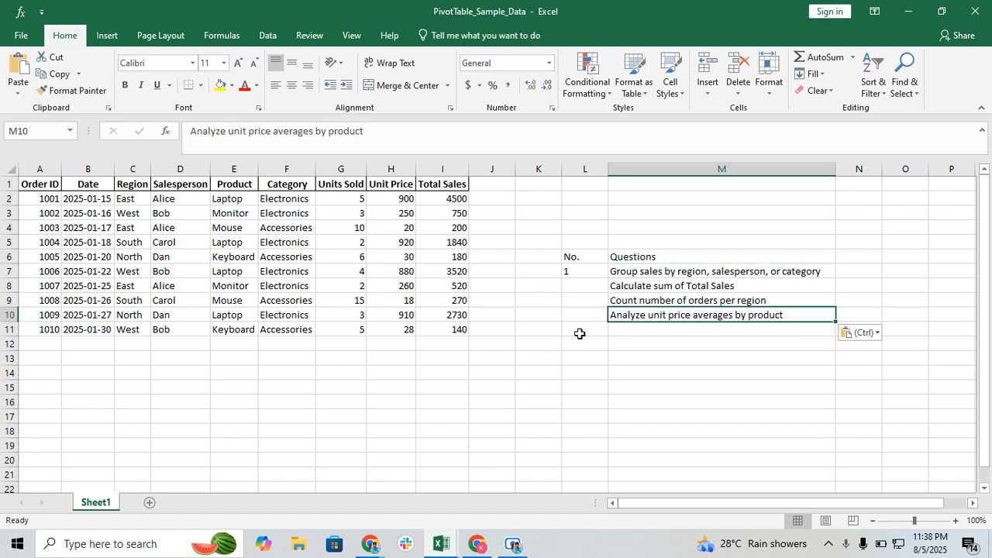
pyautogui.click(594, 288)
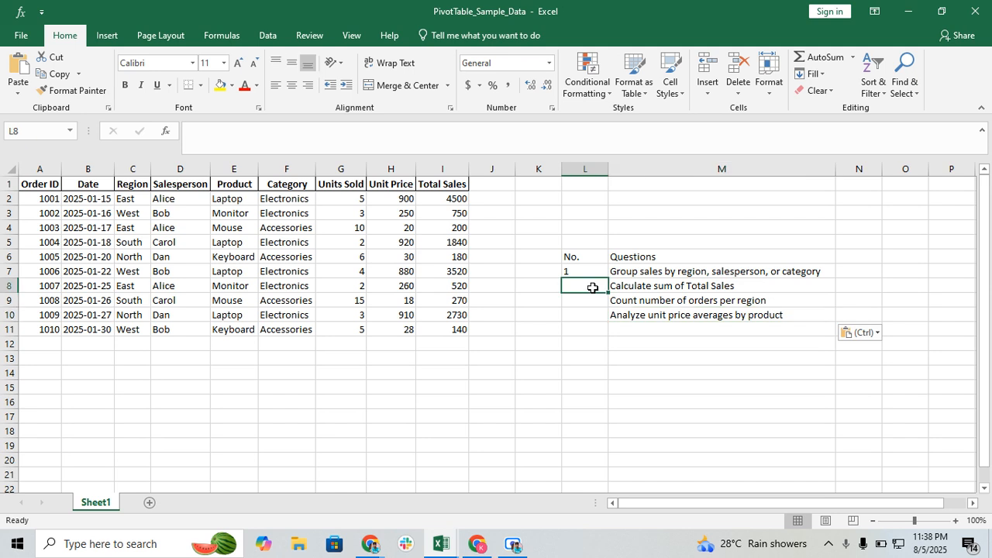
# Number the questions 1 to 4 in L7:L10 by filling down from L7 as a series.
pyautogui.click(589, 271)
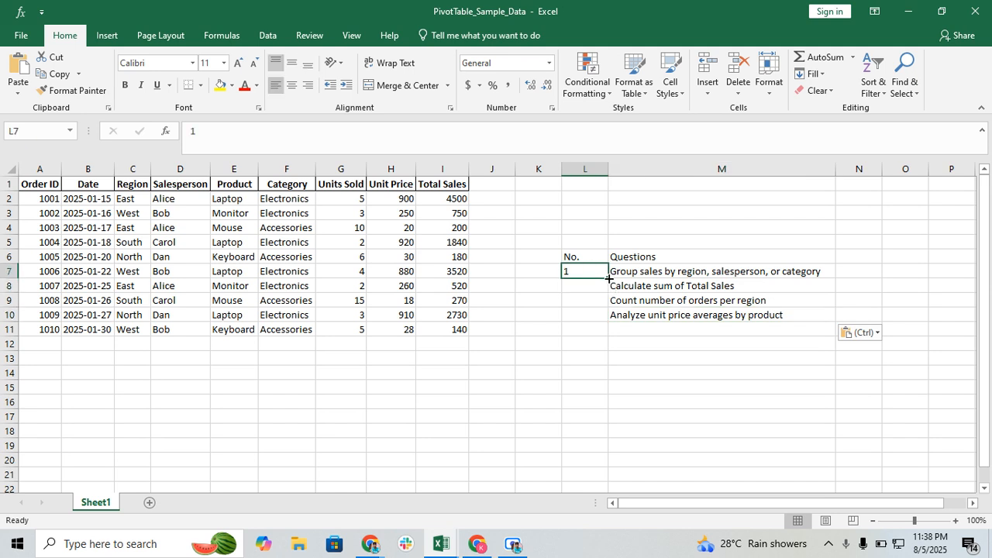
pyautogui.moveTo(609, 278); pyautogui.dragTo(609, 320)
pyautogui.click(594, 287)
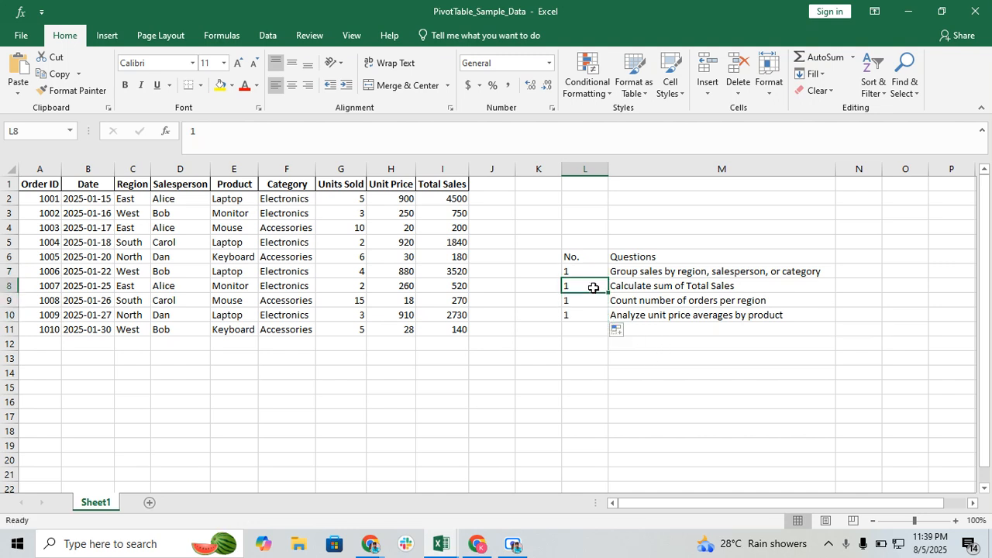
pyautogui.click(620, 334)
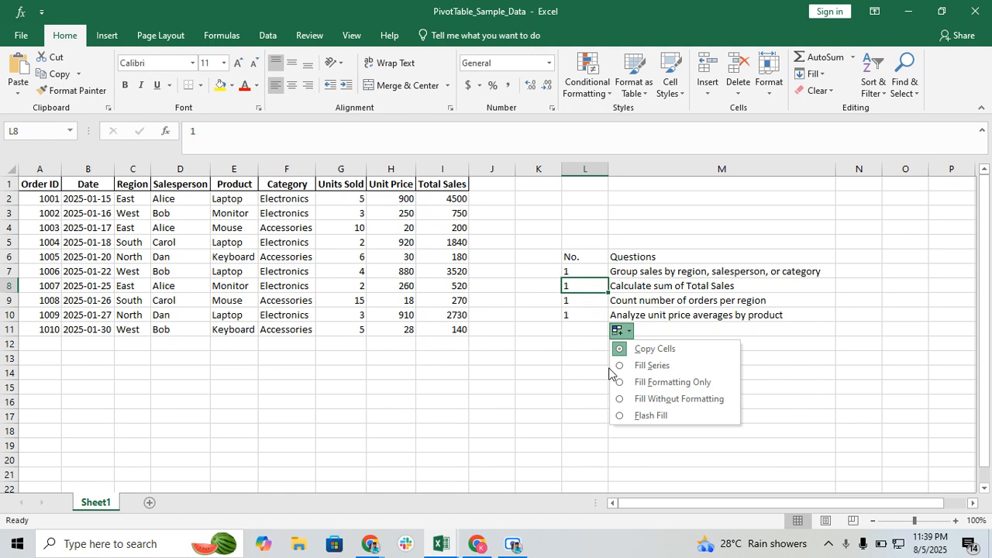
pyautogui.click(579, 373)
pyautogui.click(584, 270)
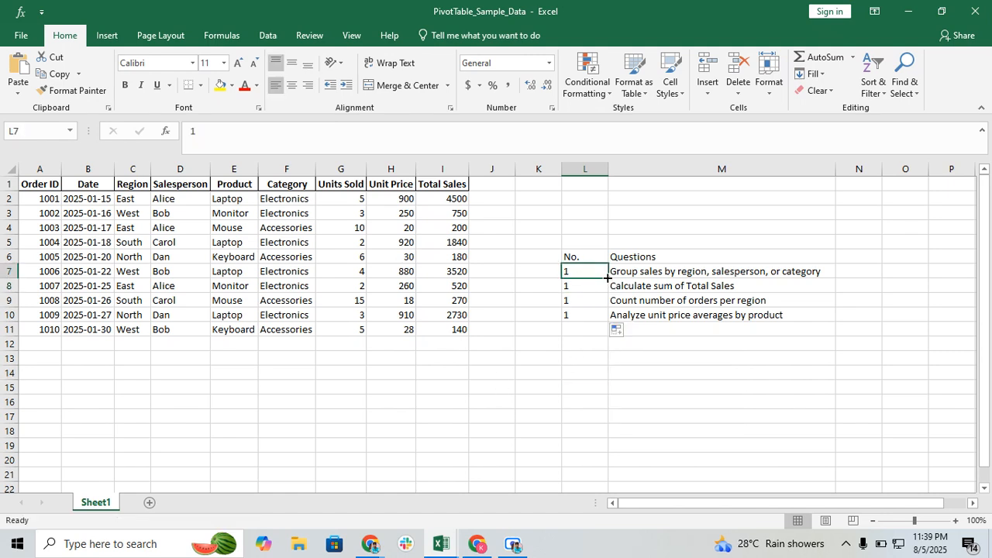
pyautogui.click(622, 332)
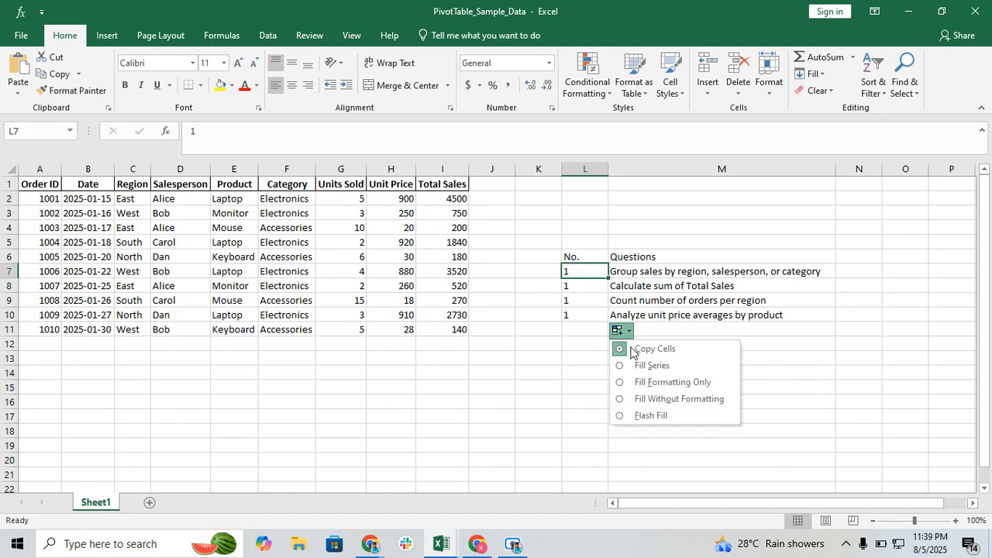
pyautogui.click(639, 365)
pyautogui.click(604, 362)
pyautogui.click(617, 357)
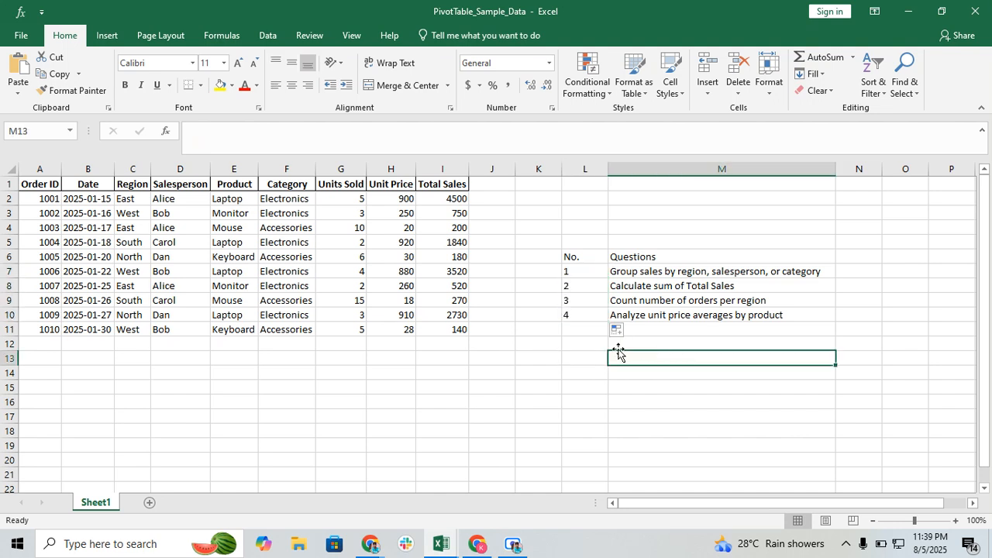
# Select the whole questions table, L6:M10, including its header row.
pyautogui.click(591, 257)
pyautogui.keyDown('shift'); pyautogui.click(739, 307); pyautogui.keyUp('shift')
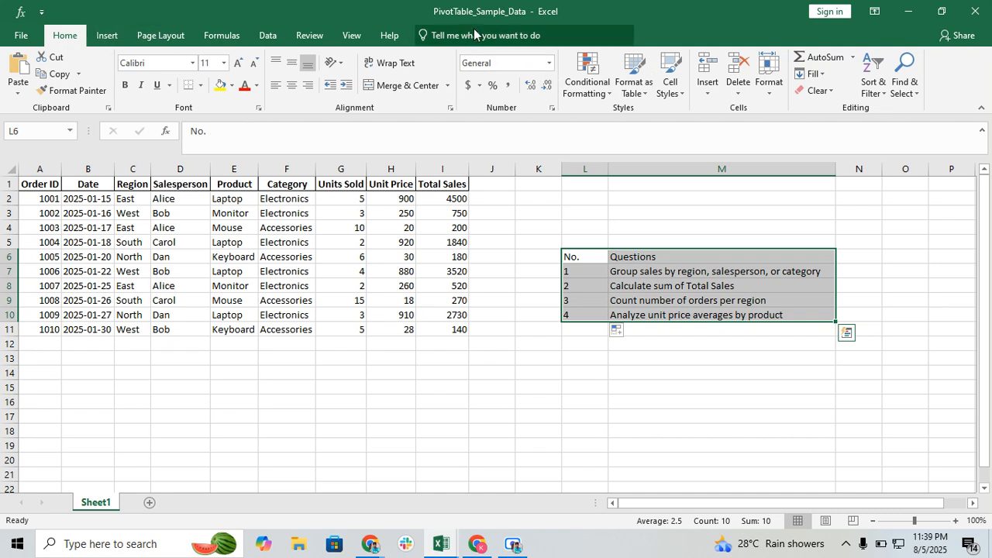
pyautogui.click(536, 36)
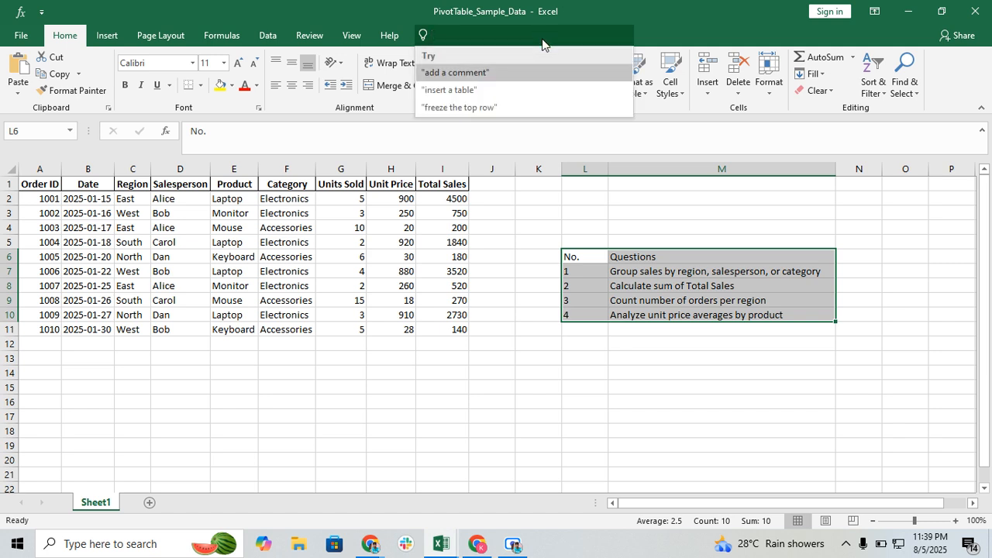
pyautogui.write('bo')
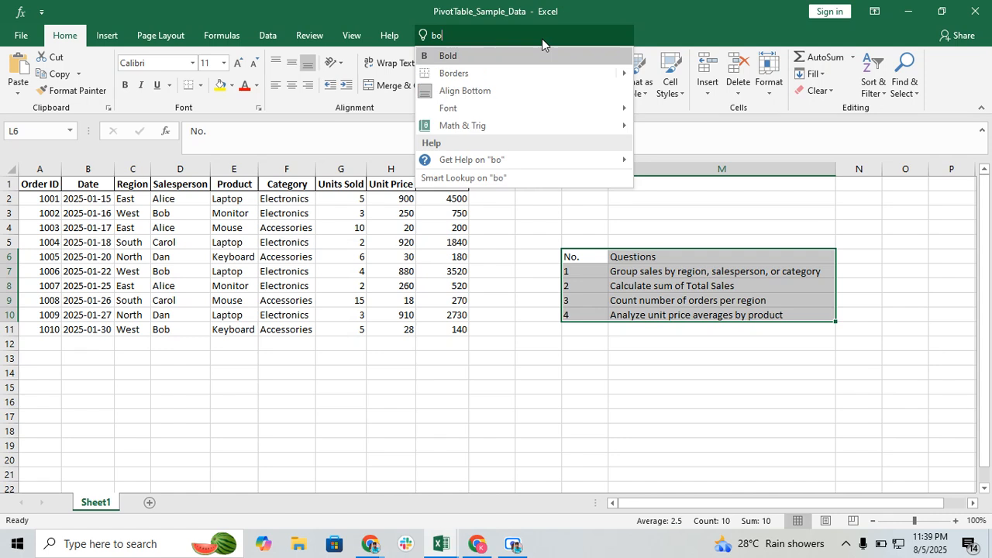
pyautogui.click(494, 77)
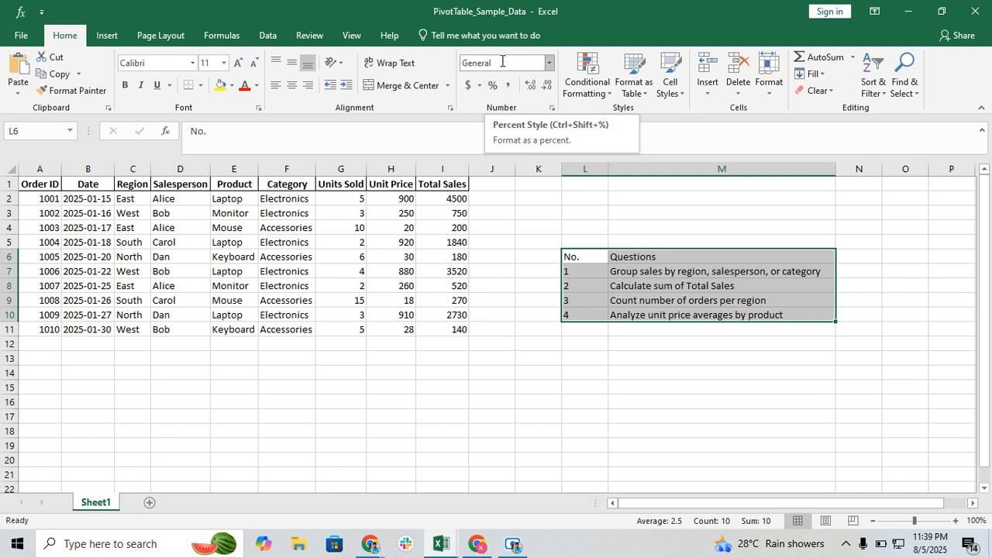
pyautogui.click(509, 36)
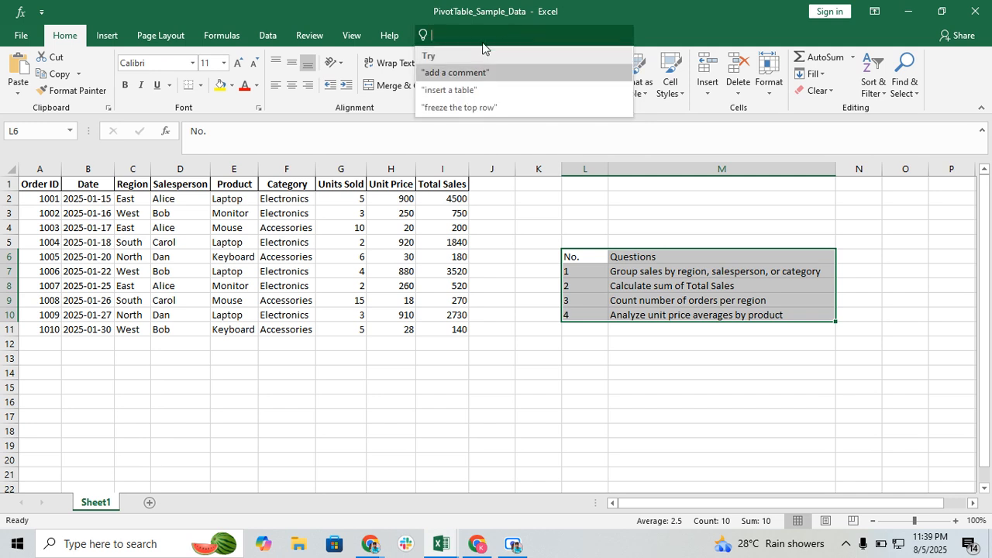
pyautogui.write('bo')
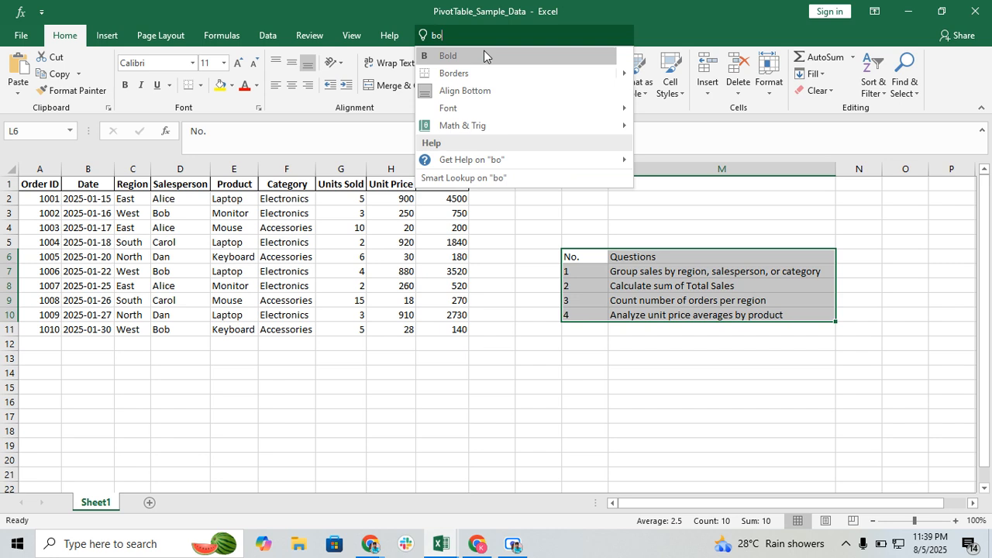
pyautogui.write('r')
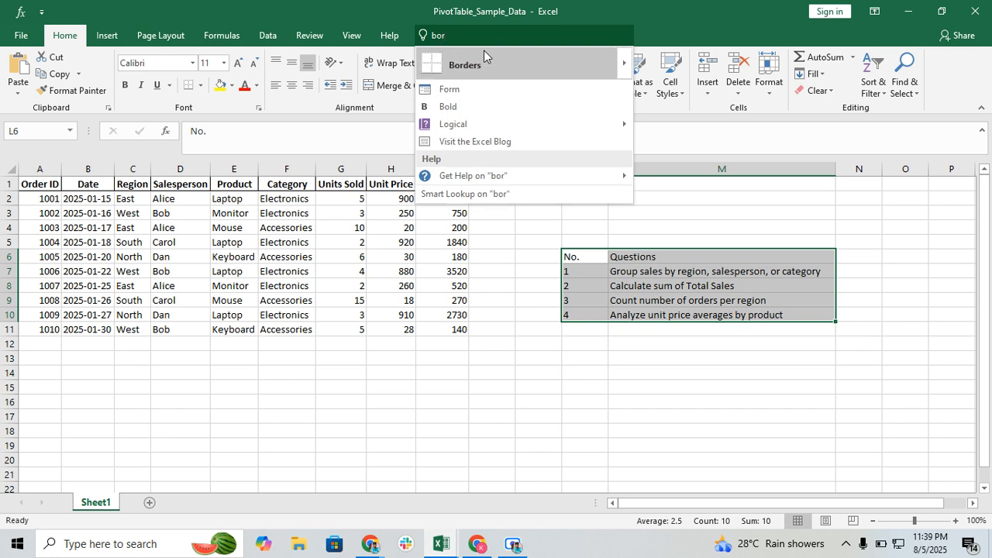
pyautogui.click(471, 72)
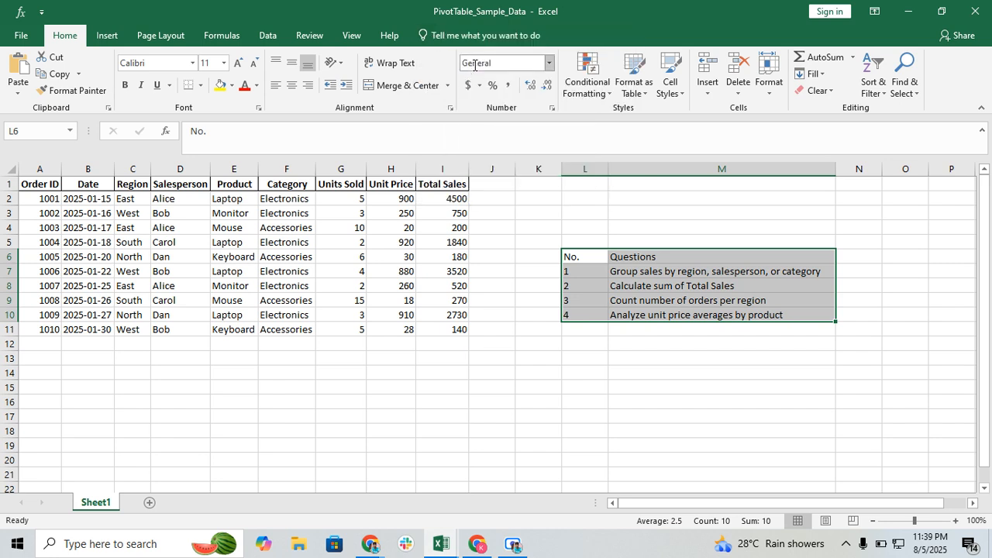
# Search the commands for "borders" and apply All Borders to the selected questions table.
pyautogui.click(510, 34)
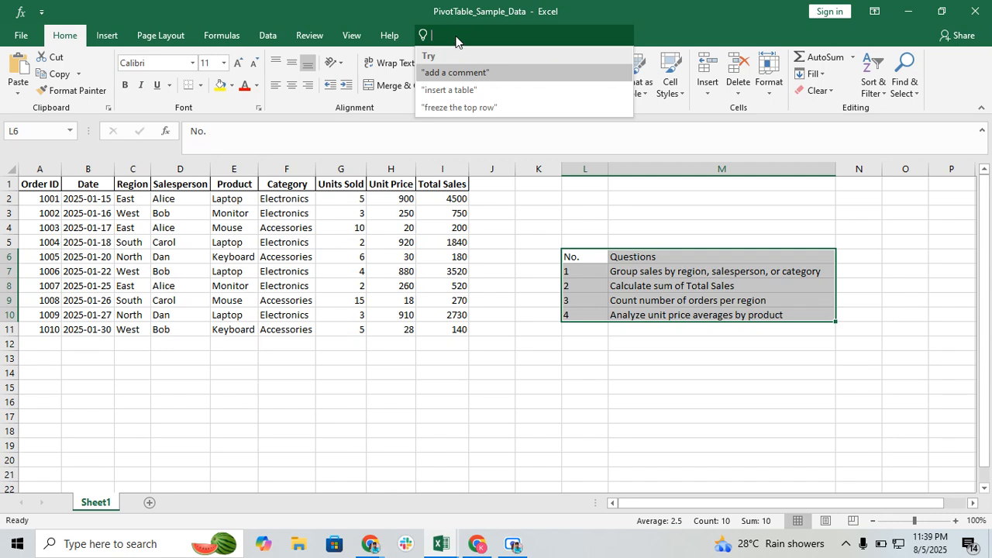
pyautogui.write('bor')
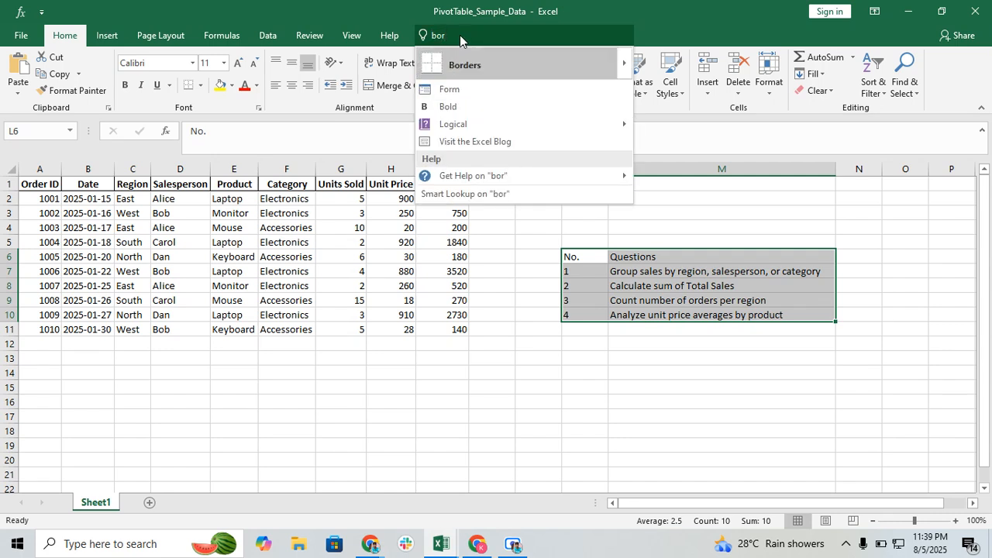
pyautogui.write('ders')
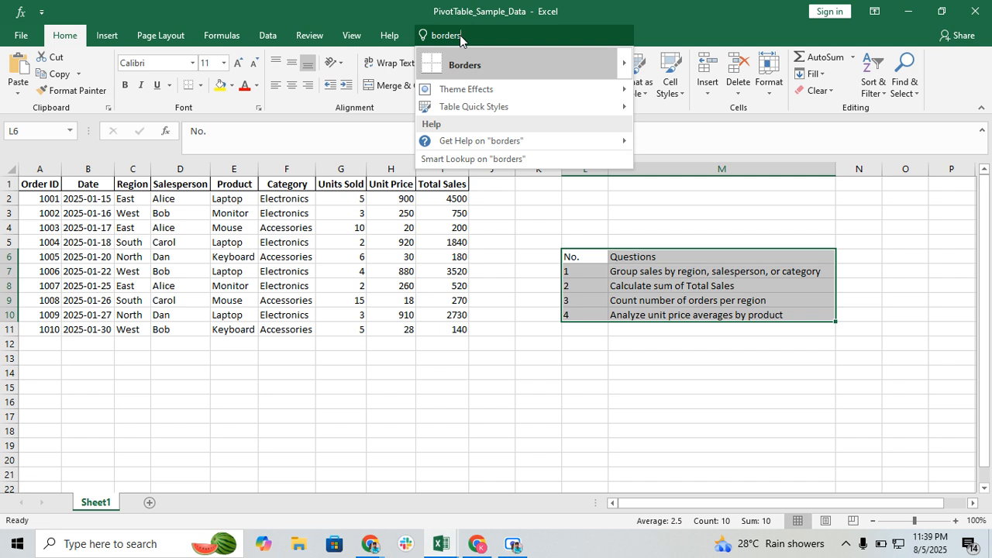
pyautogui.moveTo(623, 62)
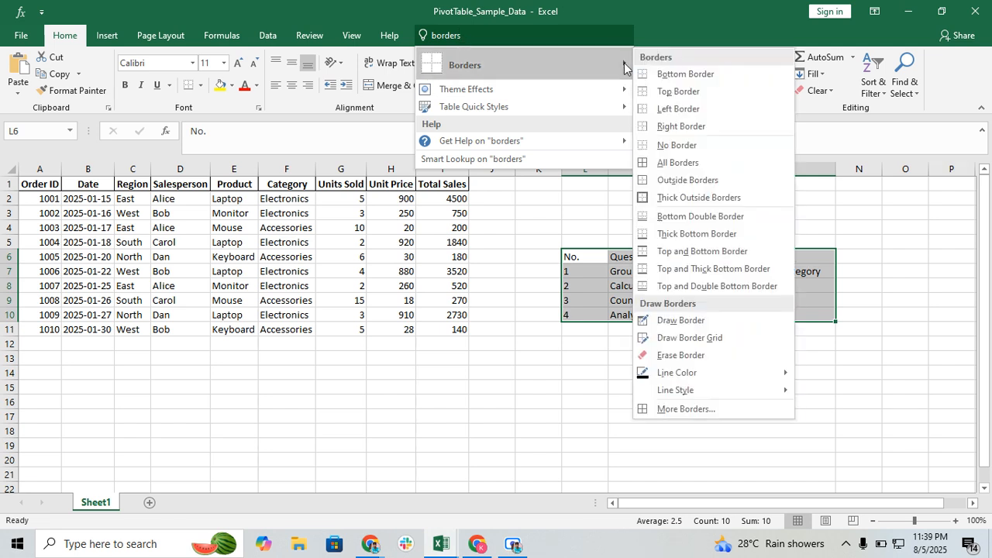
pyautogui.click(682, 164)
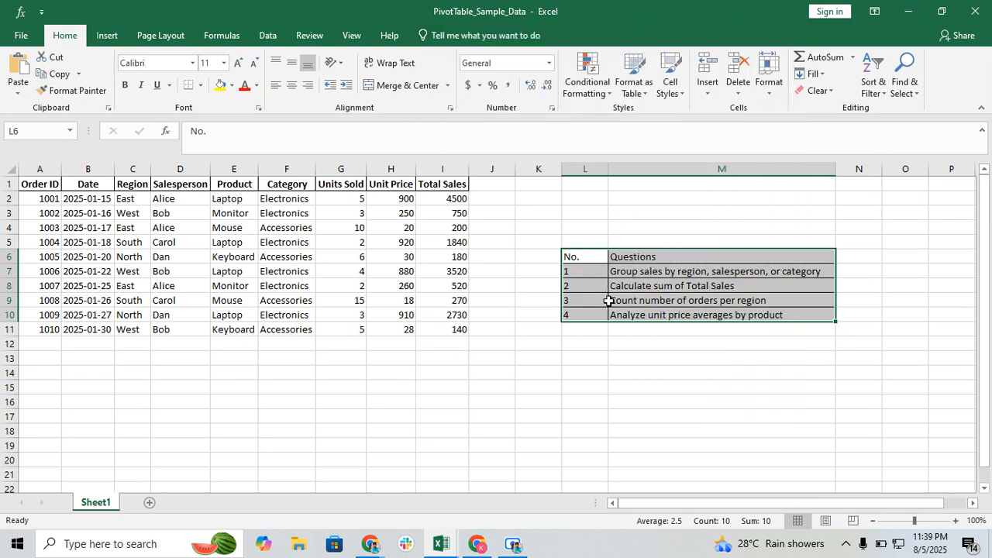
pyautogui.click(571, 357)
pyautogui.click(671, 284)
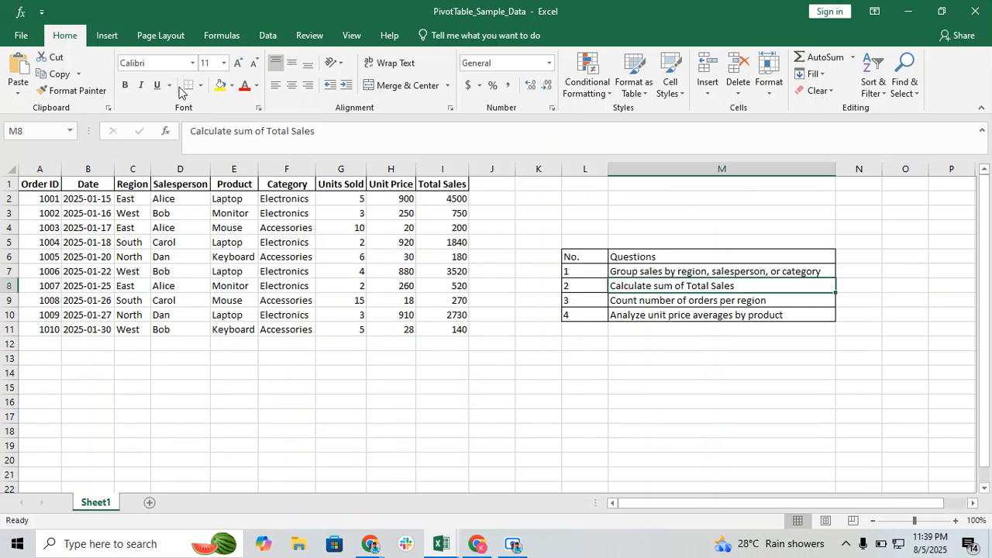
pyautogui.click(619, 355)
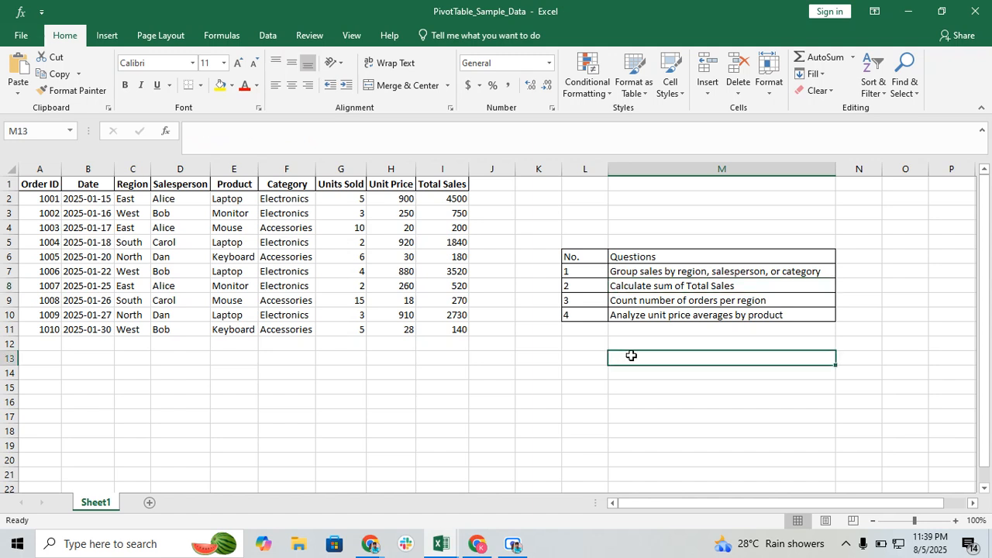
# Fill the questions table's header cells L6:M6 with a light orange theme color.
pyautogui.moveTo(587, 257); pyautogui.dragTo(643, 269)
pyautogui.click(594, 258)
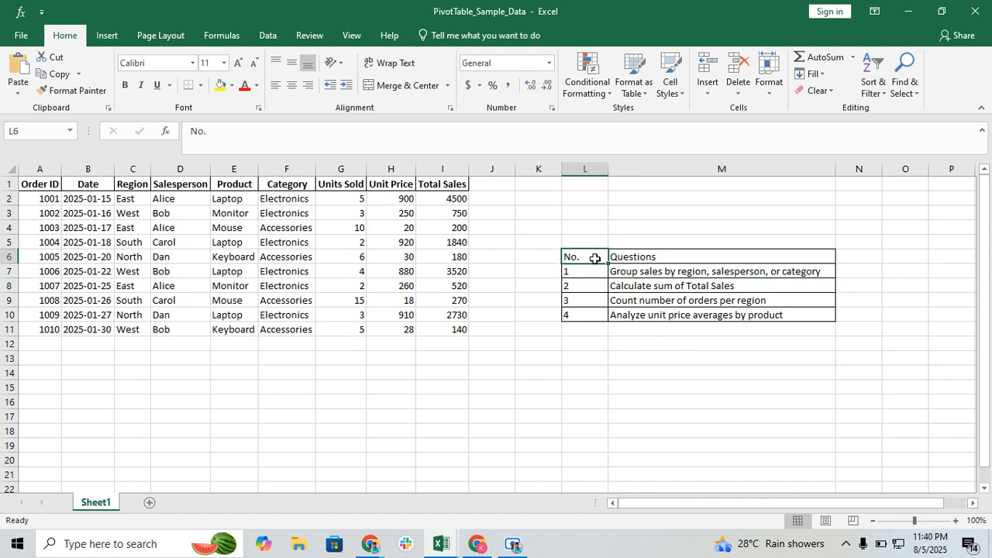
pyautogui.keyDown('shift'); pyautogui.click(658, 257); pyautogui.keyUp('shift')
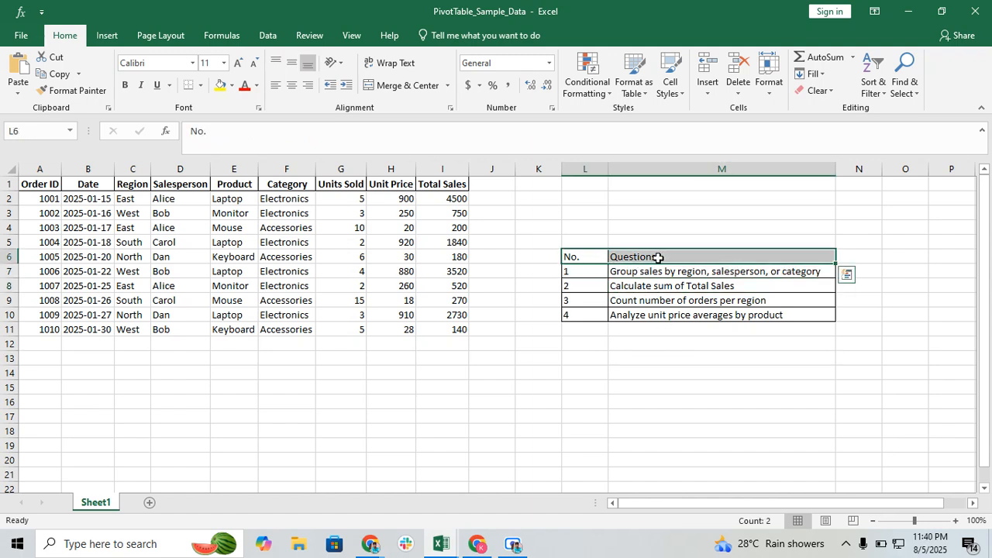
pyautogui.click(221, 85)
pyautogui.click(231, 85)
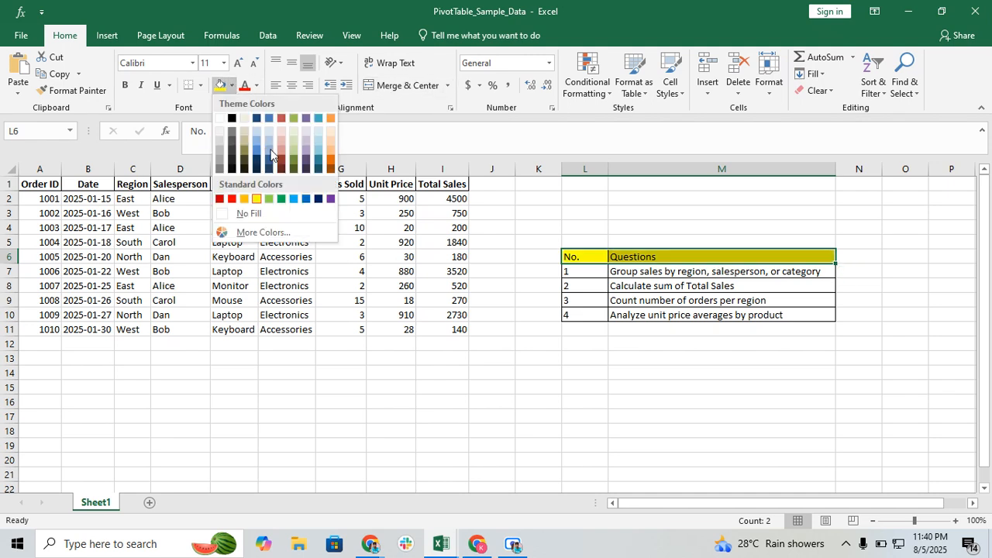
pyautogui.click(330, 149)
pyautogui.click(651, 371)
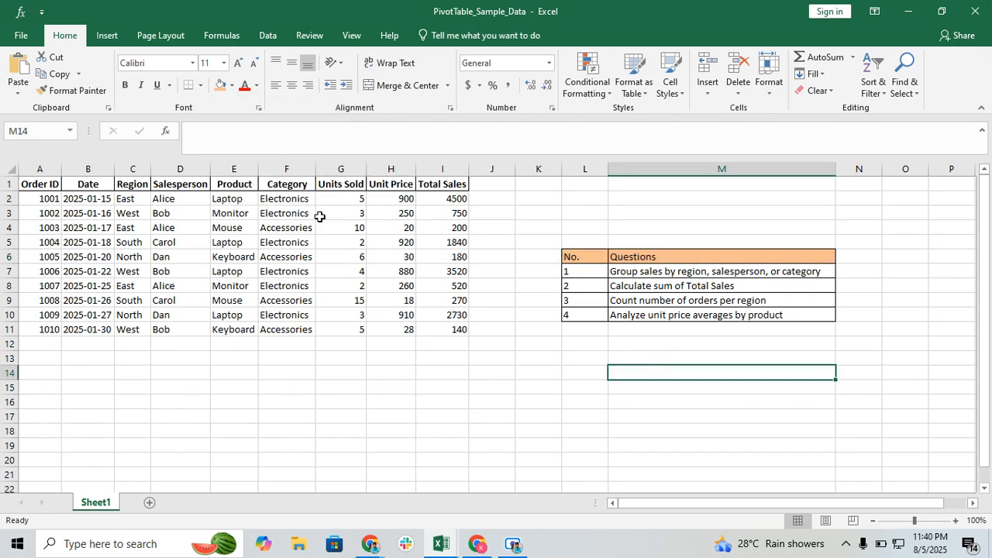
pyautogui.click(48, 187)
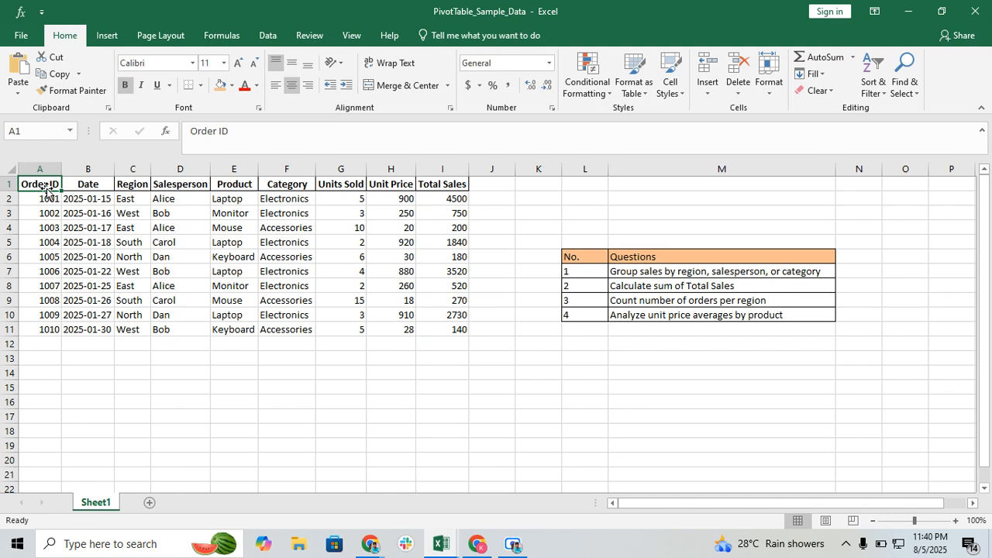
pyautogui.hotkey('ctrl', 'a')
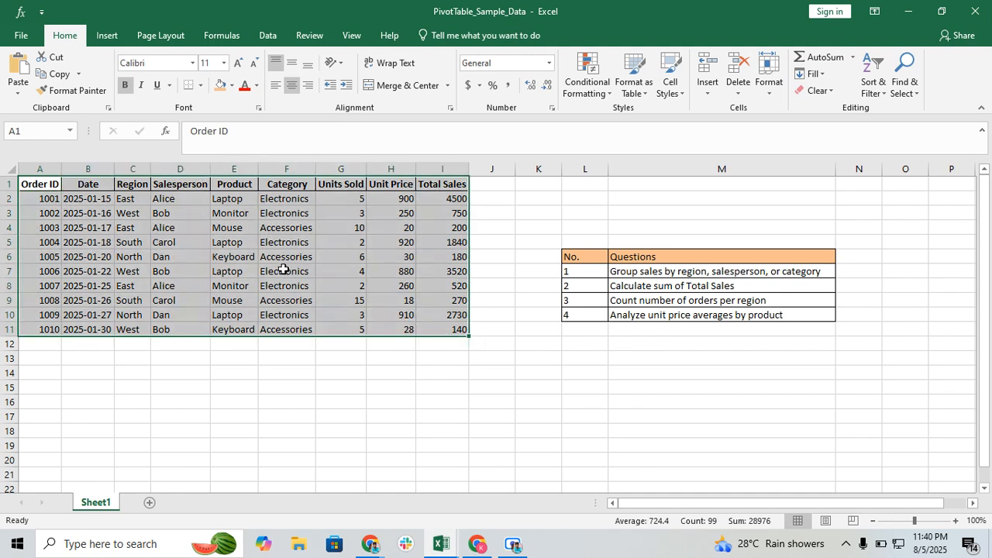
pyautogui.click(376, 347)
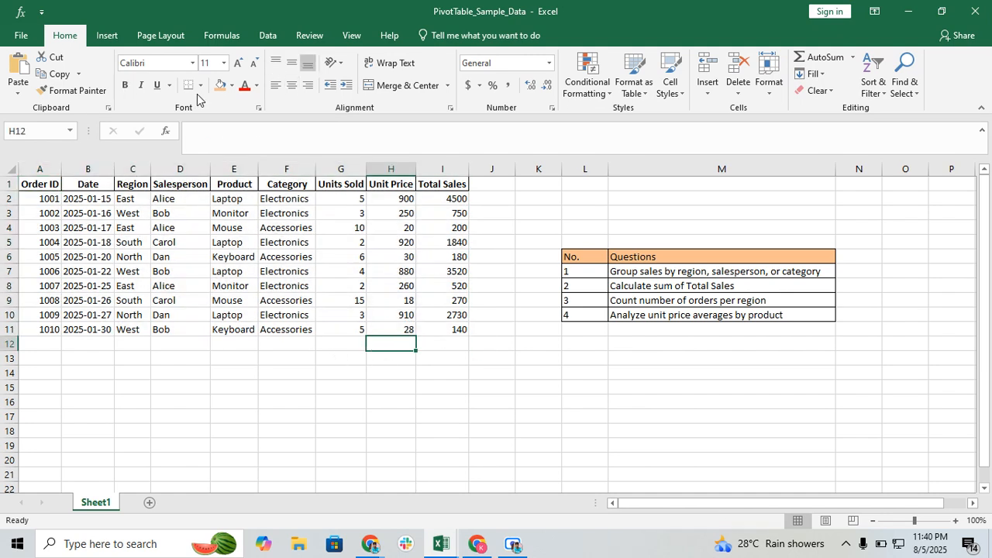
# Copy the cell formatting of the "No." header in L6 onto the Order ID header in A1.
pyautogui.click(571, 257)
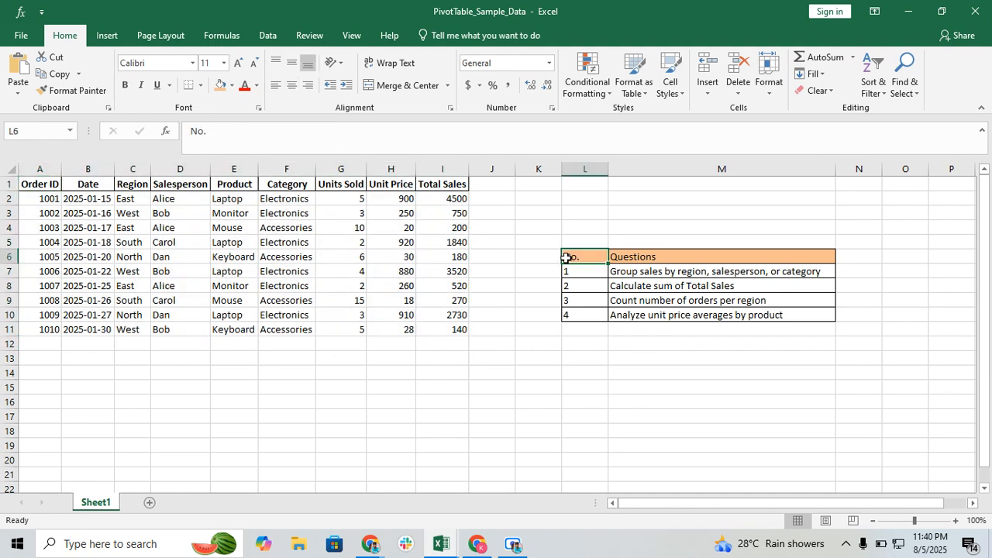
pyautogui.click(78, 92)
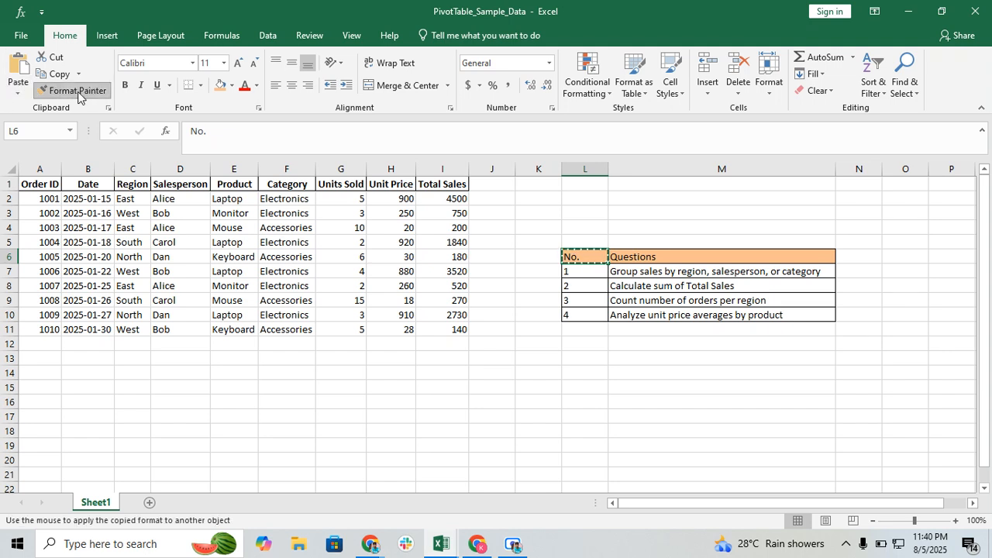
pyautogui.click(36, 185)
pyautogui.click(120, 269)
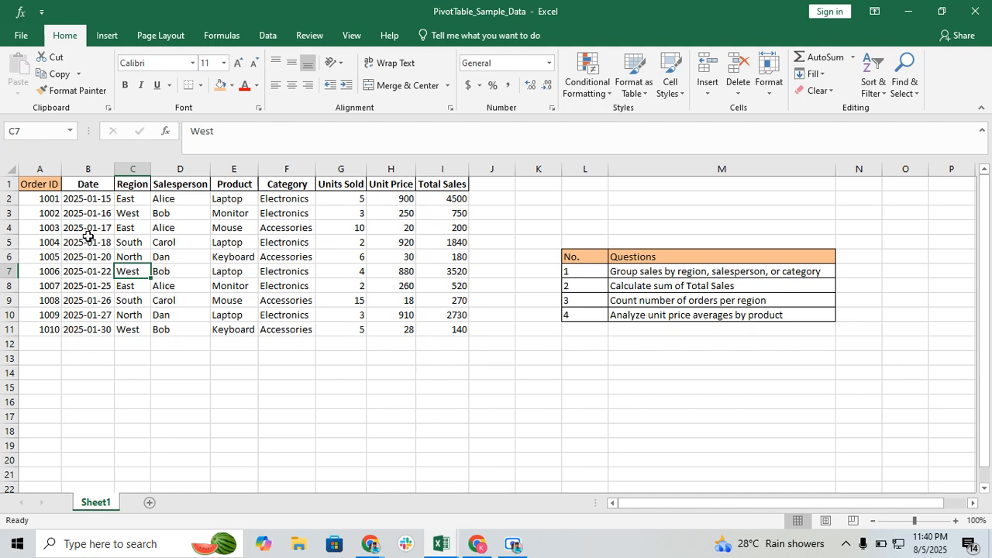
# Try to copy the formatting of the sales header row A1:I1 onto the blank cells starting at M3, and undo it.
pyautogui.click(31, 184)
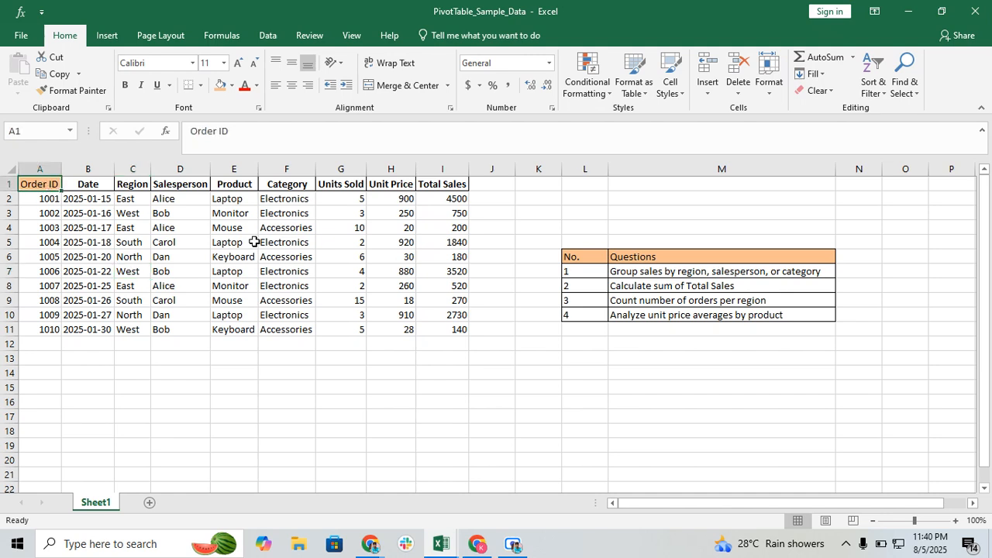
pyautogui.keyDown('shift'); pyautogui.click(450, 189); pyautogui.keyUp('shift')
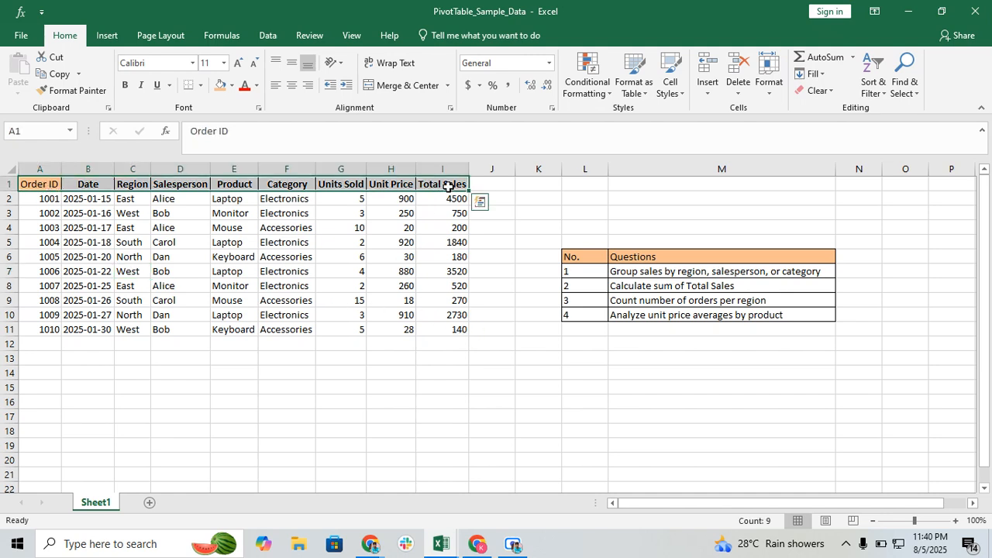
pyautogui.click(71, 91)
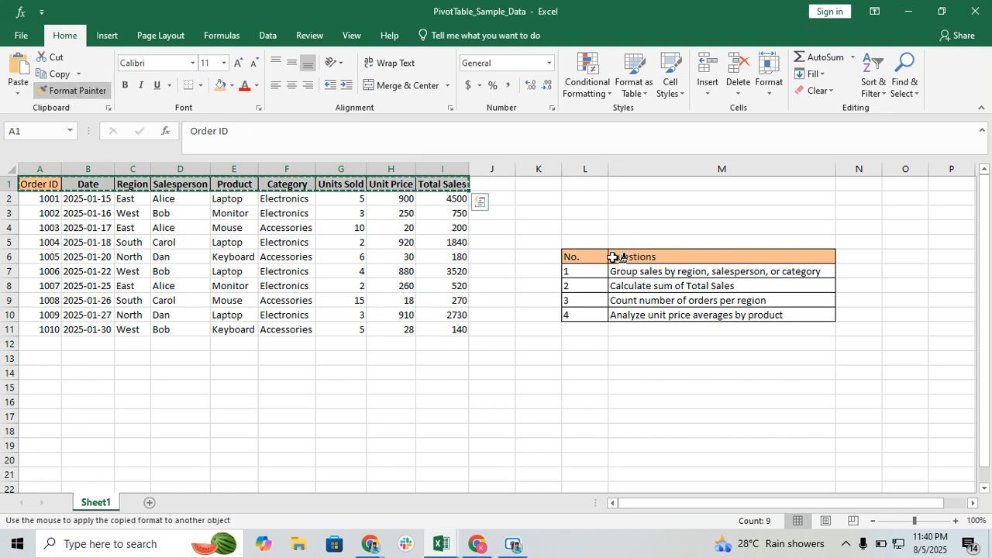
pyautogui.click(612, 212)
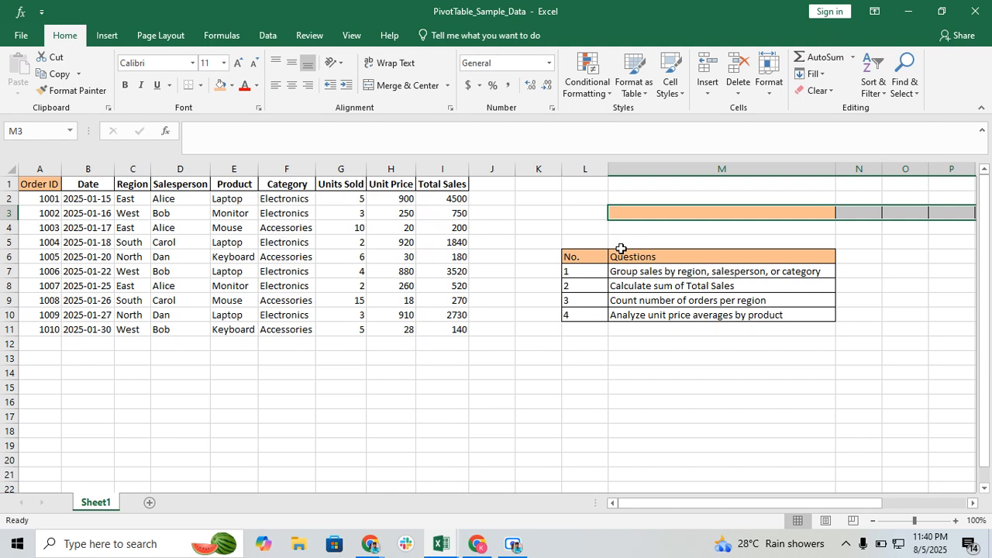
pyautogui.hotkey('ctrl', 'z')
# Copy the cell formatting of the "Questions" header in M6 onto the Order ID header in A1.
pyautogui.click(660, 256)
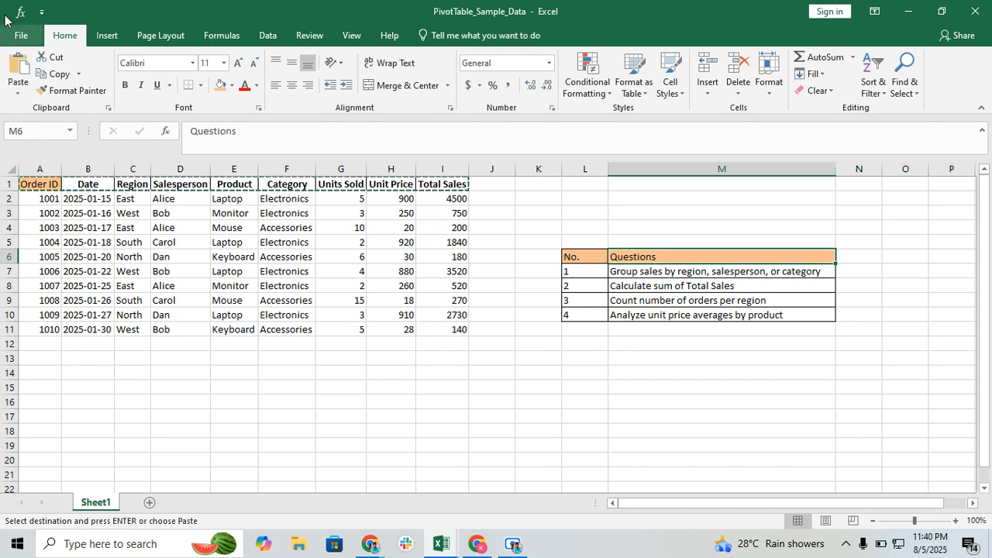
pyautogui.click(74, 90)
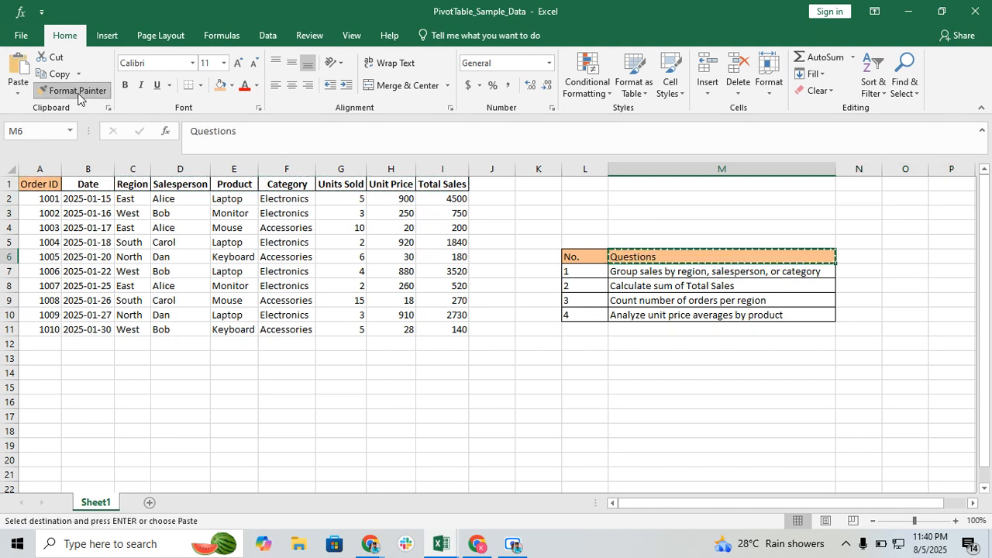
pyautogui.click(48, 183)
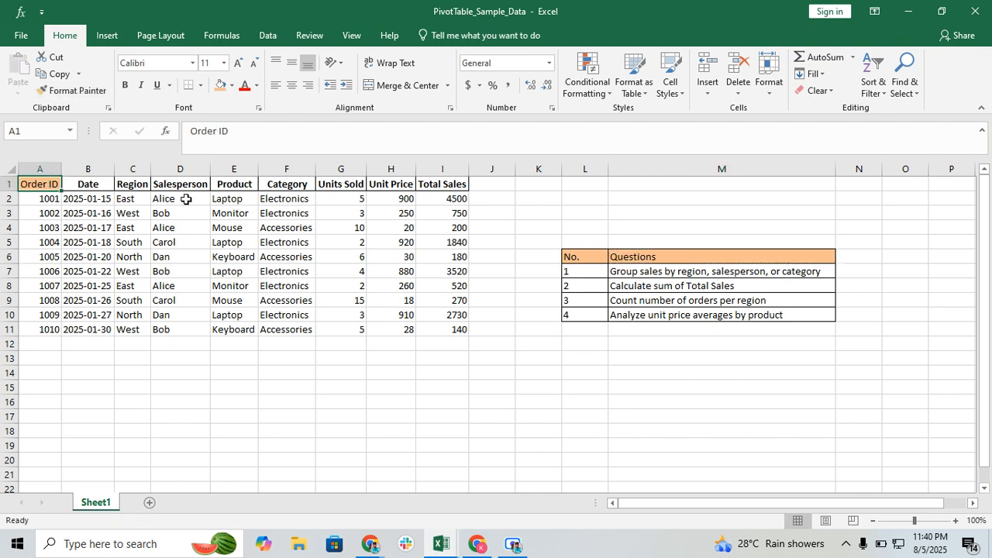
# Fill the whole sales data header row, A1:I1, with the standard yellow color.
pyautogui.keyDown('shift'); pyautogui.click(443, 185); pyautogui.keyUp('shift')
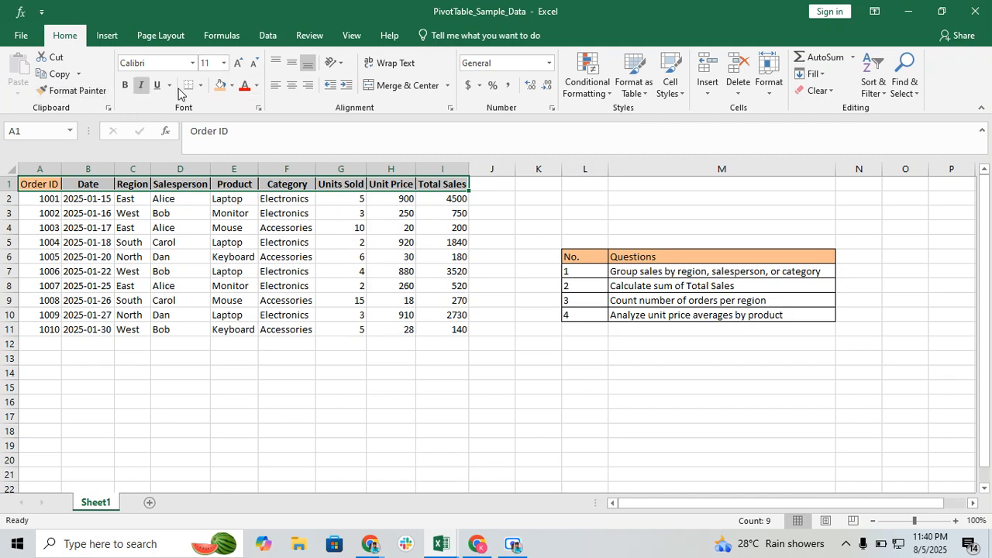
pyautogui.click(230, 86)
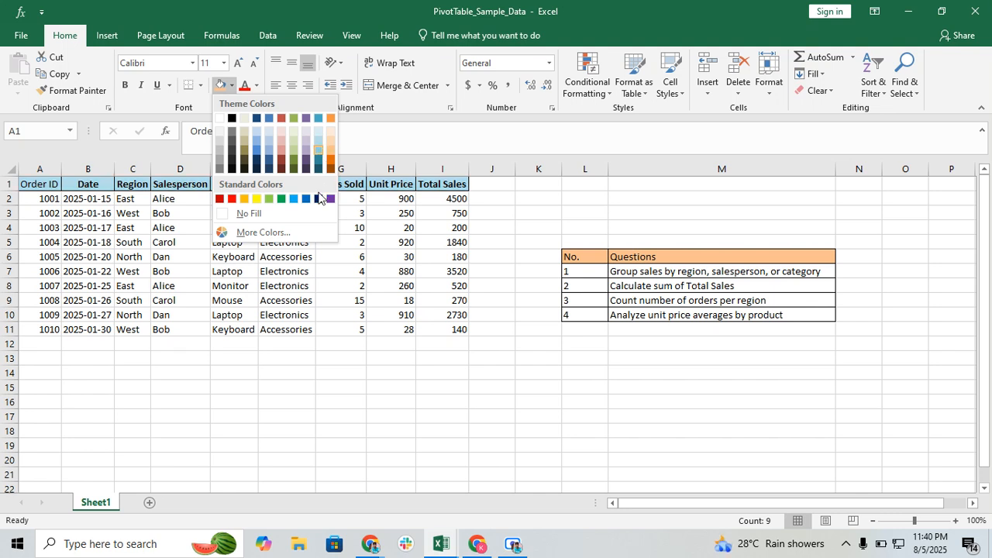
pyautogui.click(256, 199)
pyautogui.click(355, 274)
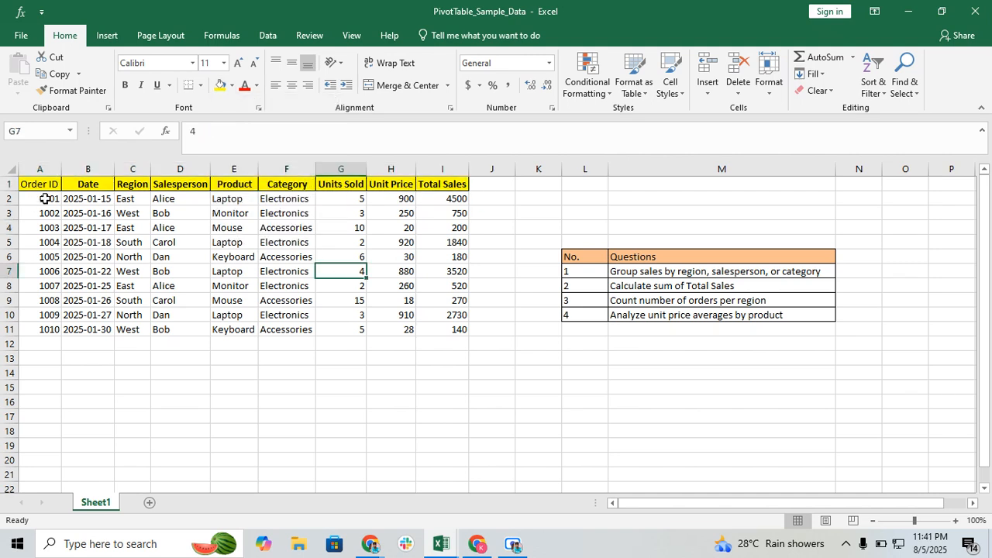
# Apply All Borders to the entire sales data table, A1:I11.
pyautogui.click(48, 185)
pyautogui.keyDown('shift'); pyautogui.click(443, 327); pyautogui.keyUp('shift')
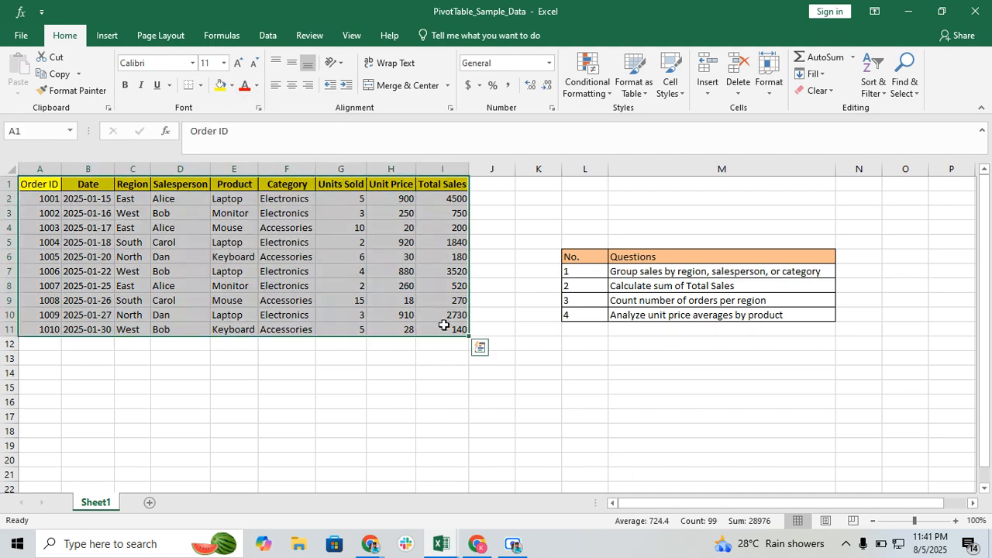
pyautogui.click(200, 86)
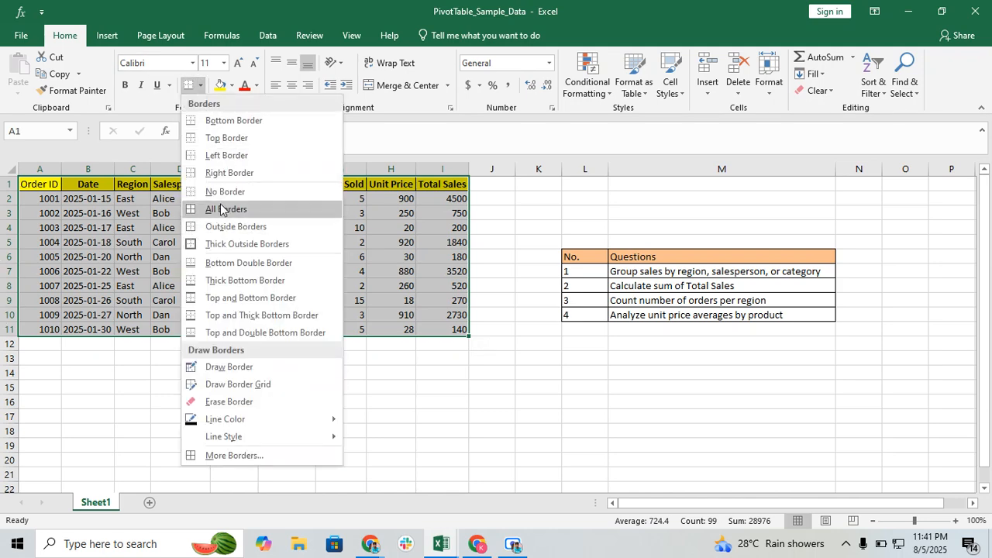
pyautogui.click(224, 208)
pyautogui.click(233, 300)
pyautogui.click(376, 384)
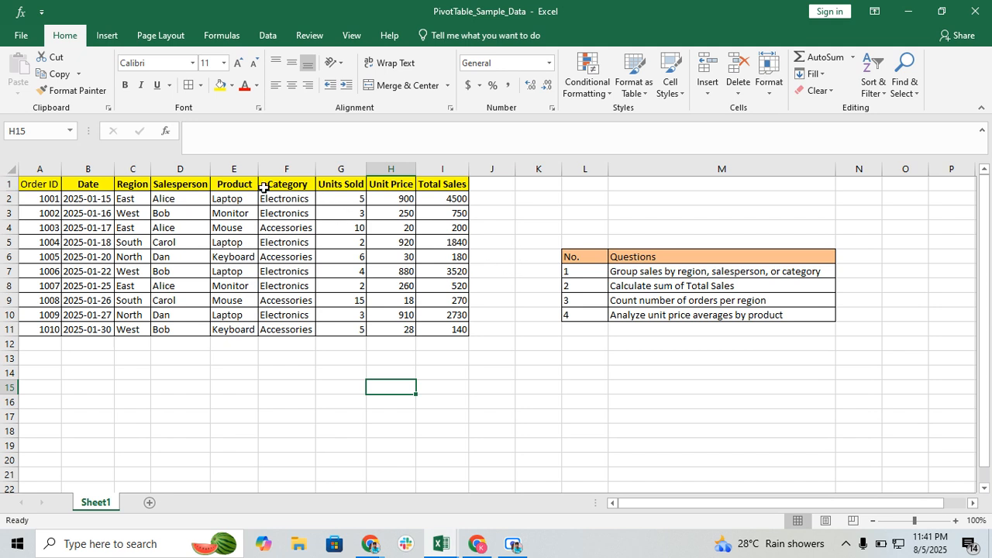
pyautogui.click(620, 290)
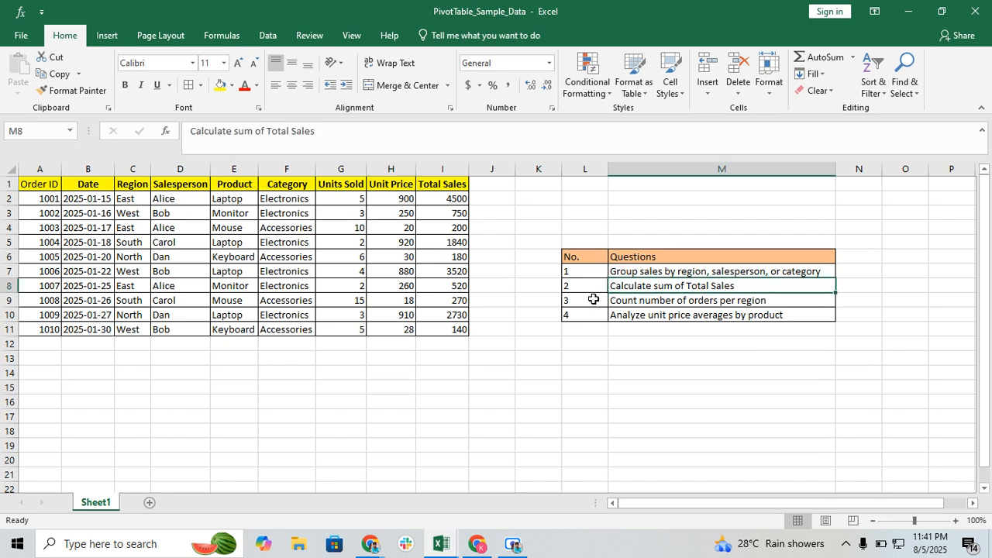
pyautogui.click(585, 286)
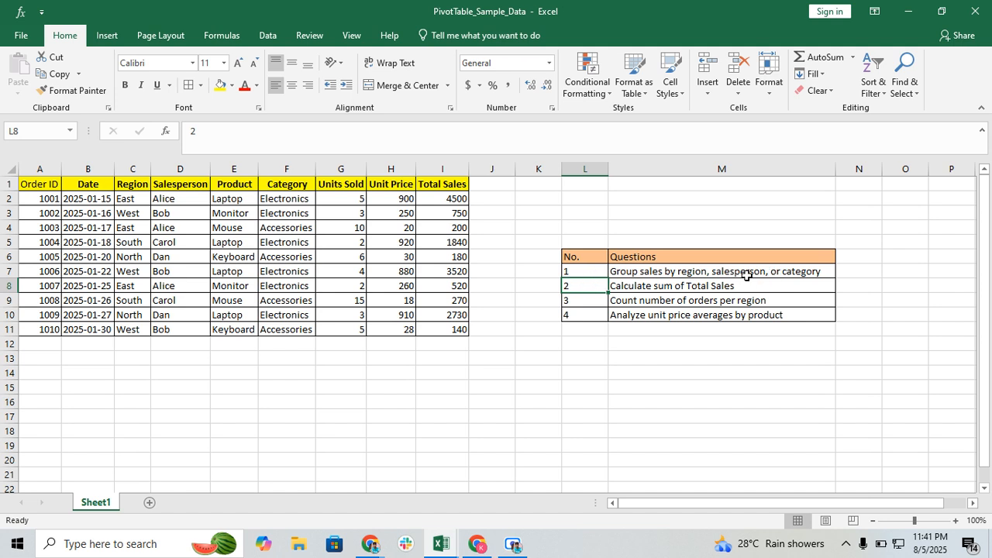
pyautogui.click(717, 287)
pyautogui.click(652, 302)
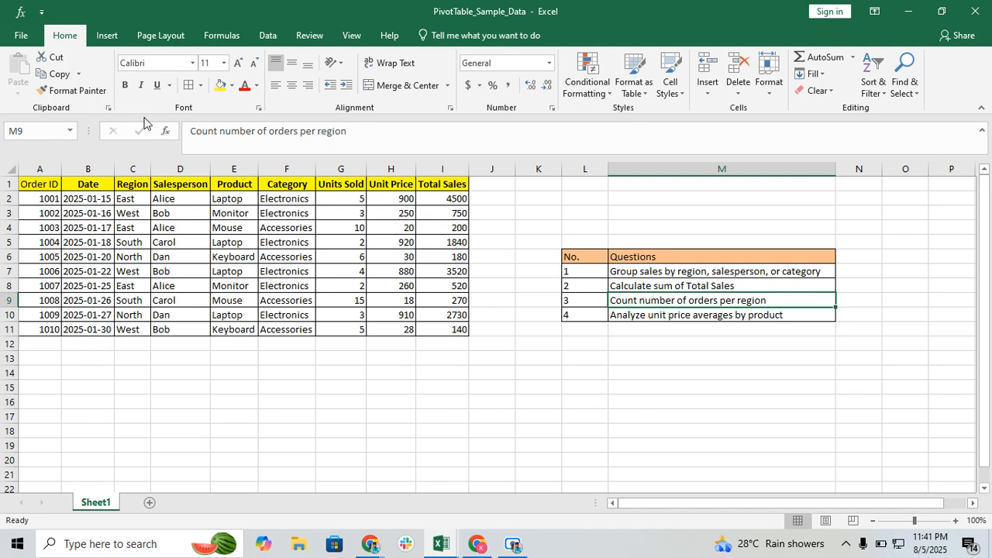
pyautogui.click(372, 229)
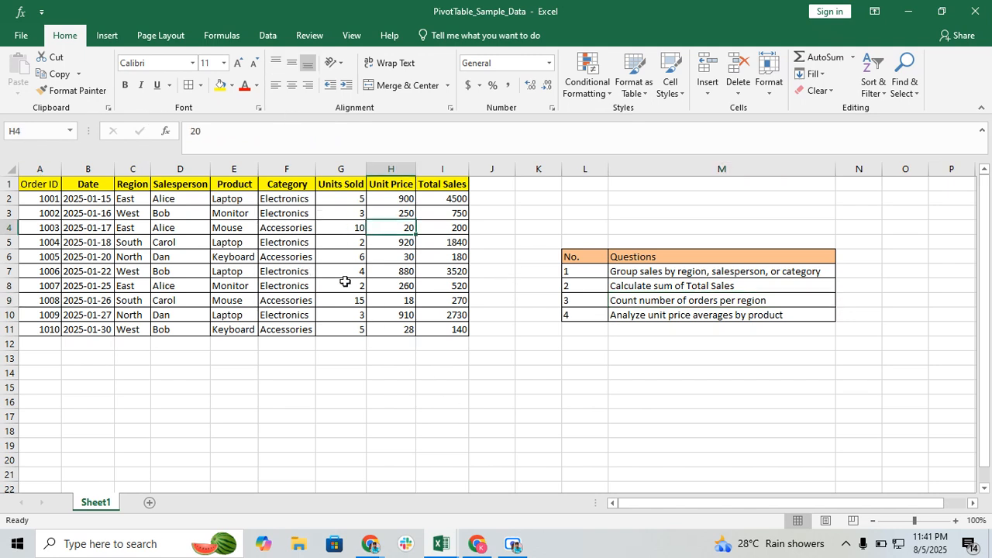
pyautogui.click(343, 284)
pyautogui.click(363, 241)
pyautogui.click(440, 235)
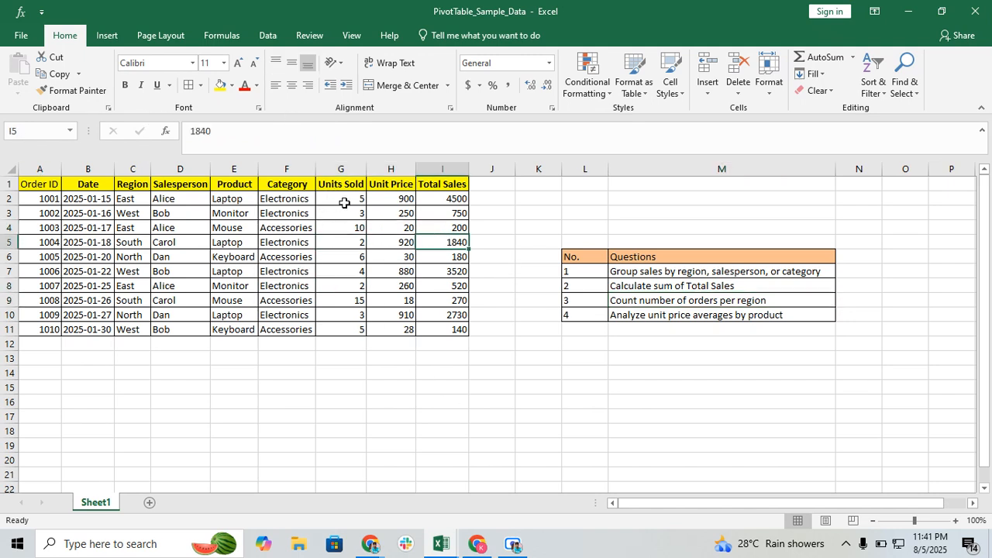
# Fill the Units Sold values in G2:G10 with the standard light blue color.
pyautogui.moveTo(339, 198); pyautogui.dragTo(340, 315)
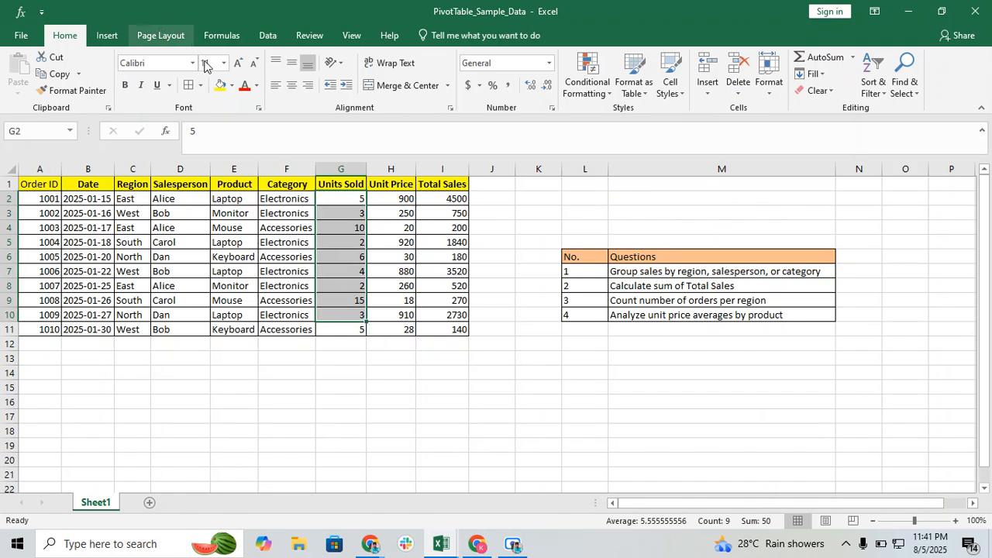
pyautogui.click(229, 85)
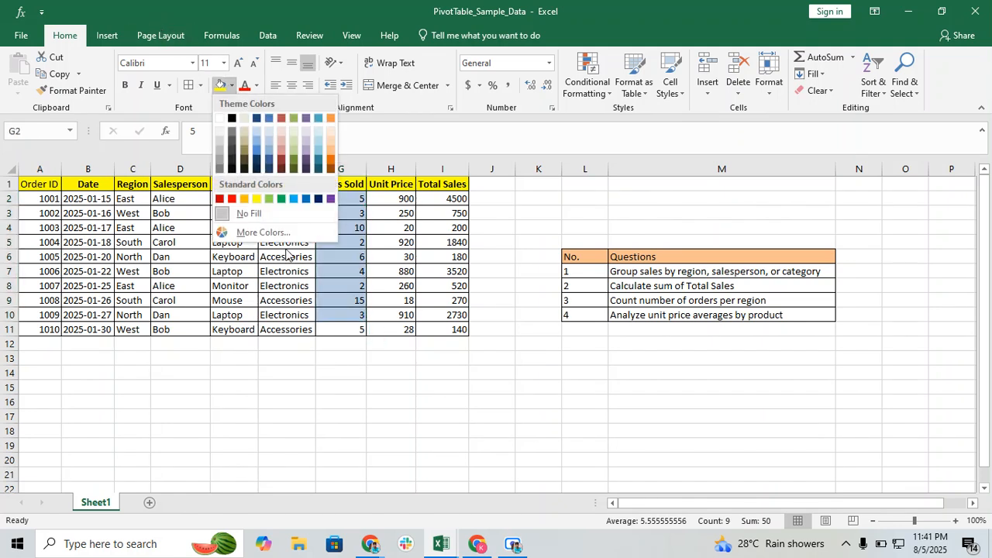
pyautogui.click(286, 201)
pyautogui.click(361, 204)
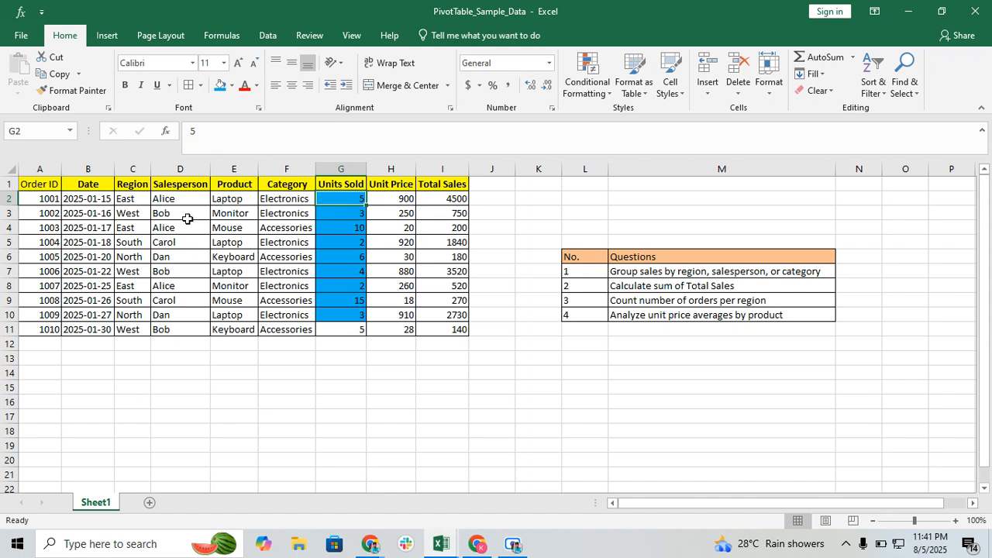
# Set the font color of the product names in E2:E8 to the standard light blue.
pyautogui.moveTo(233, 205); pyautogui.dragTo(239, 279)
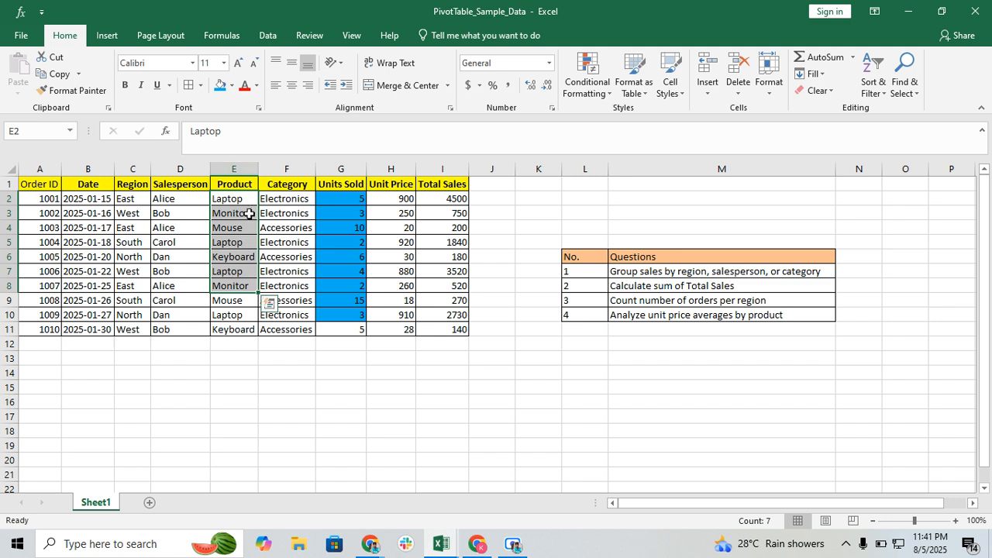
pyautogui.click(257, 84)
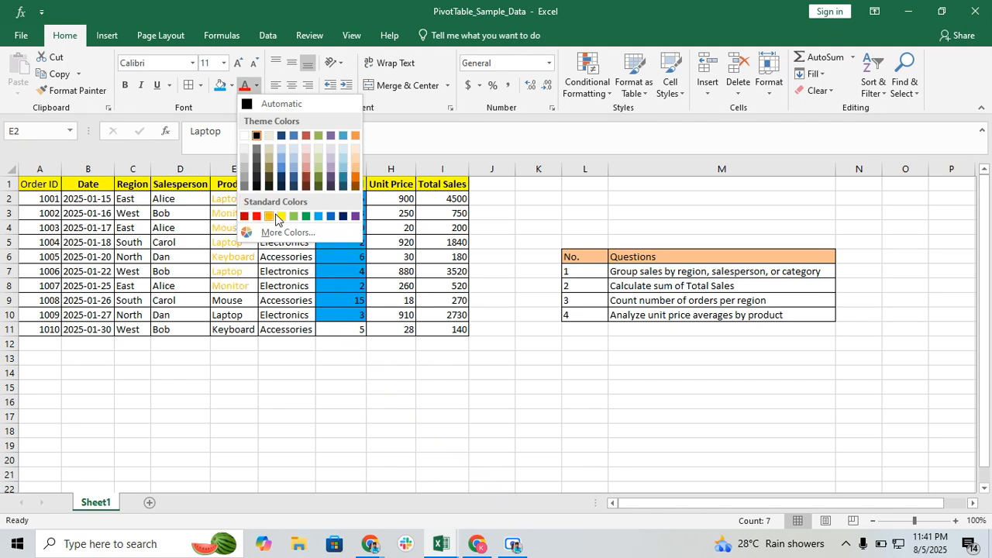
pyautogui.click(318, 217)
pyautogui.click(284, 282)
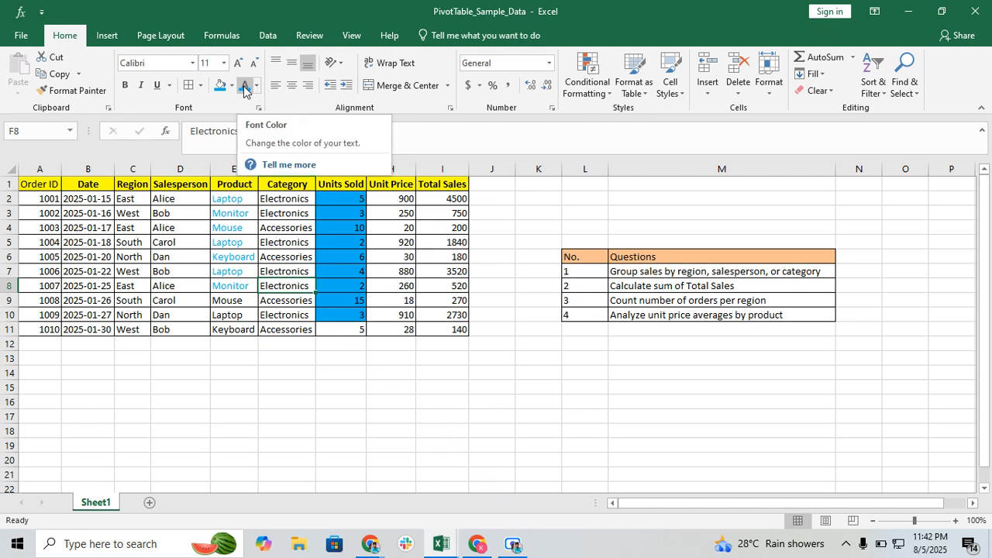
pyautogui.click(281, 224)
# Fill the Salesperson cells D3:D8 with the standard green color.
pyautogui.click(196, 244)
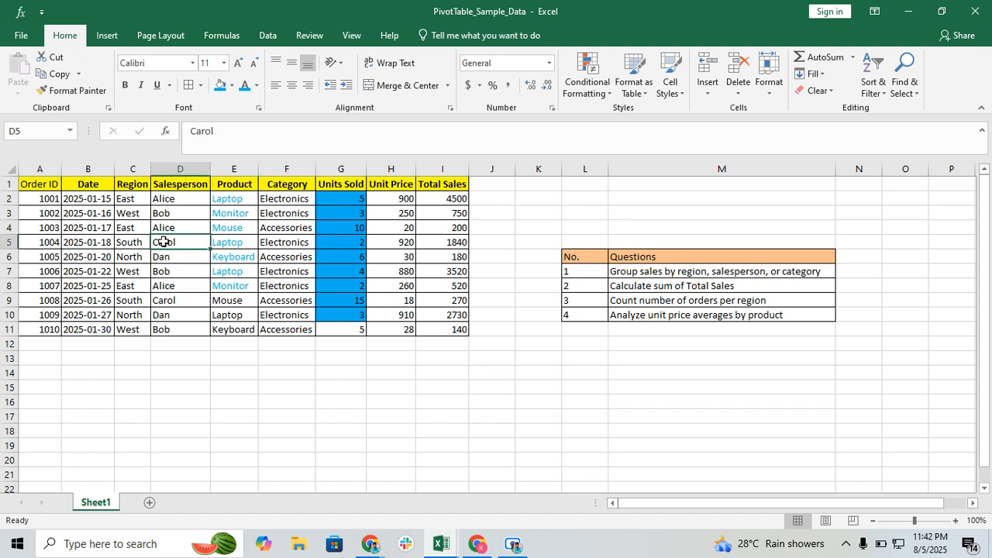
pyautogui.moveTo(79, 258); pyautogui.dragTo(174, 256)
pyautogui.click(179, 213)
pyautogui.keyDown('shift'); pyautogui.click(193, 292); pyautogui.keyUp('shift')
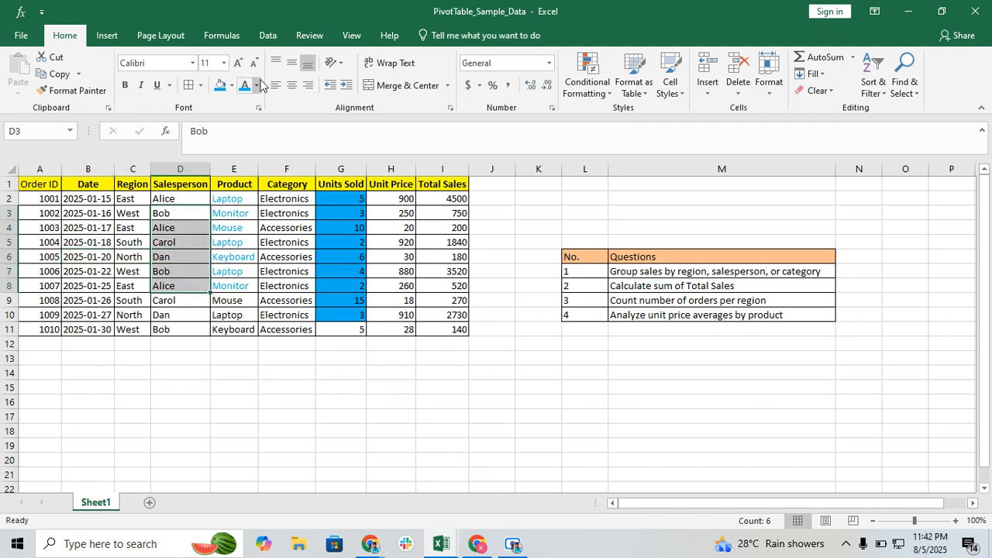
pyautogui.click(256, 85)
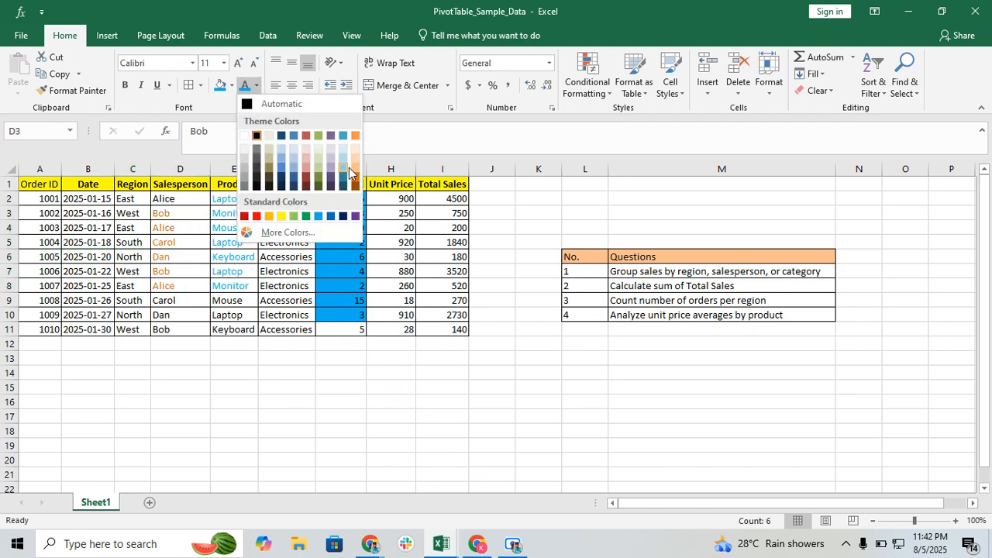
pyautogui.click(234, 87)
pyautogui.click(235, 86)
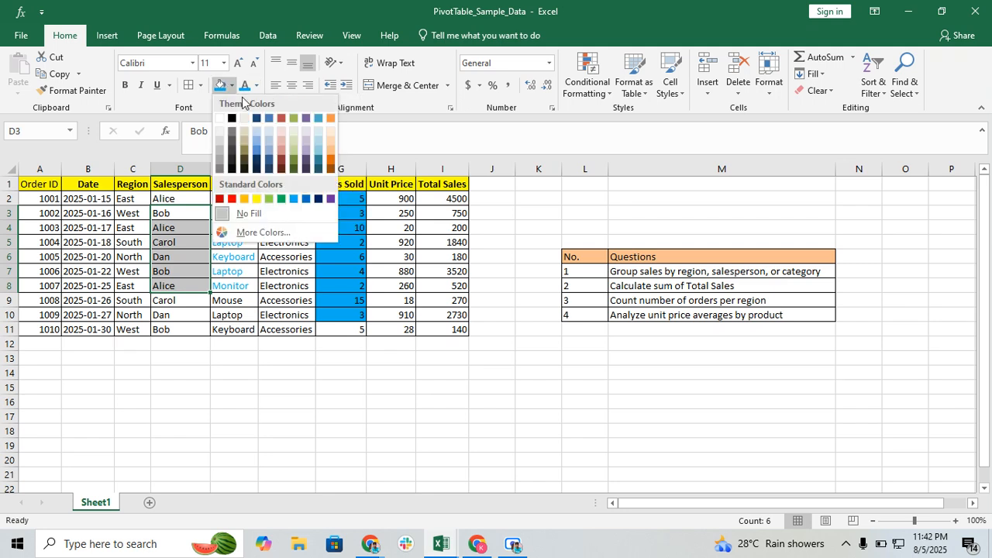
pyautogui.click(280, 199)
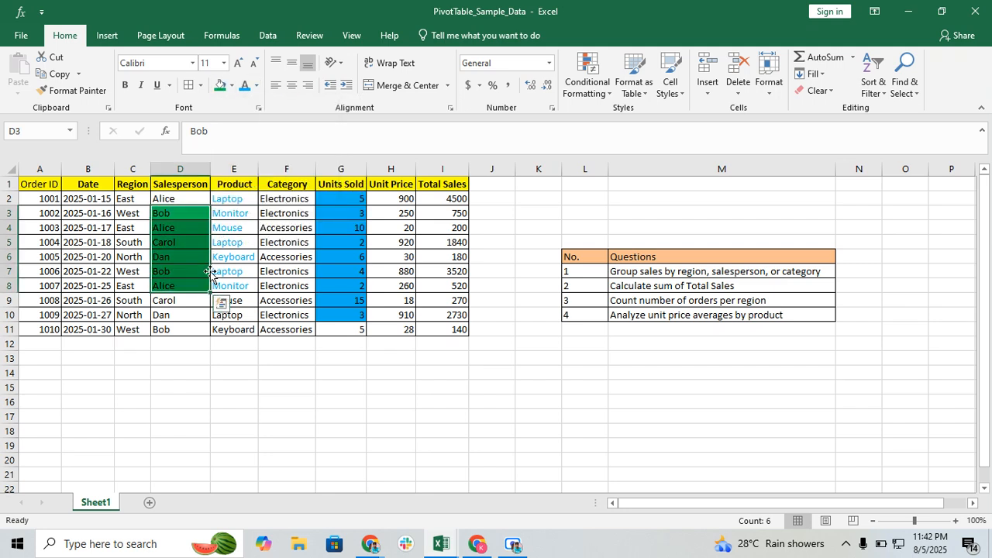
pyautogui.click(292, 284)
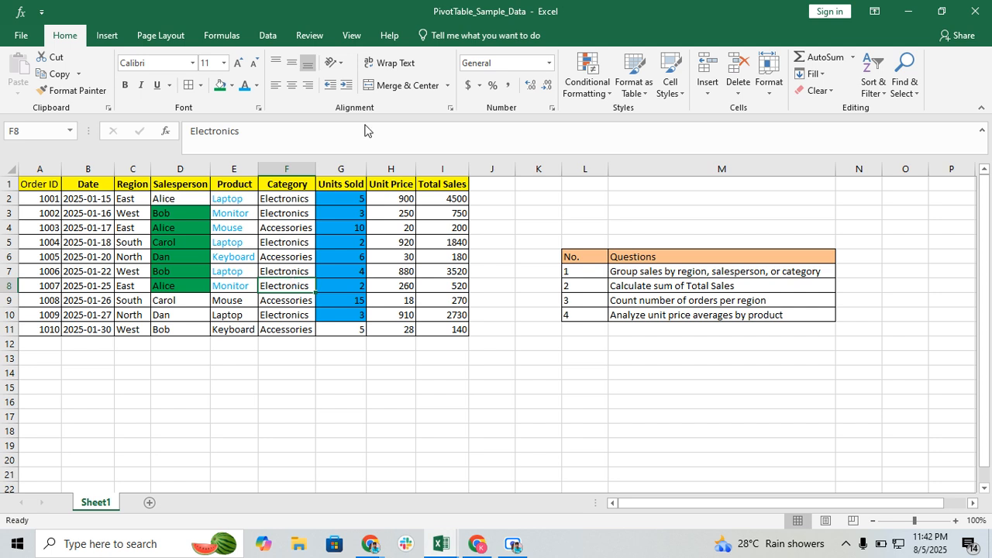
pyautogui.click(445, 271)
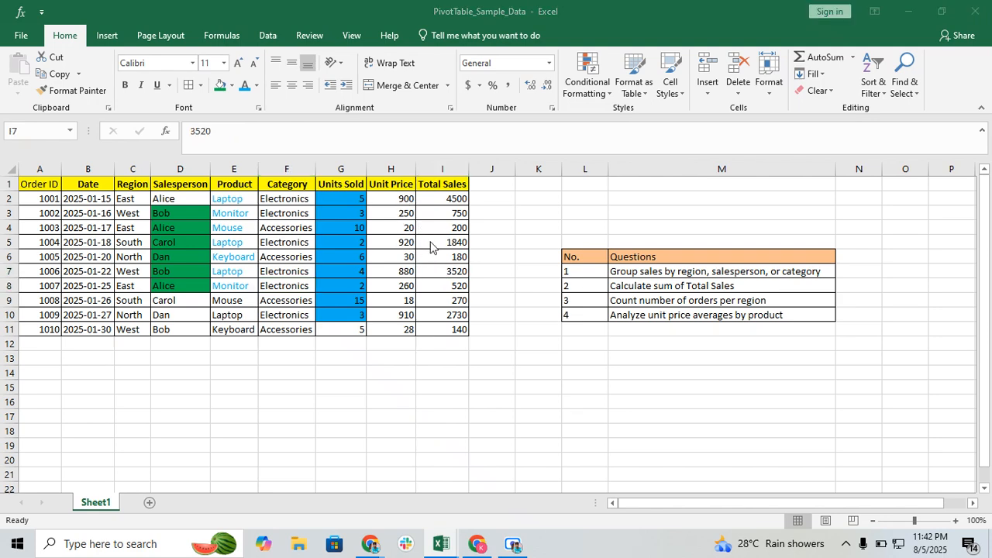
pyautogui.press('super')
pyautogui.click(531, 284)
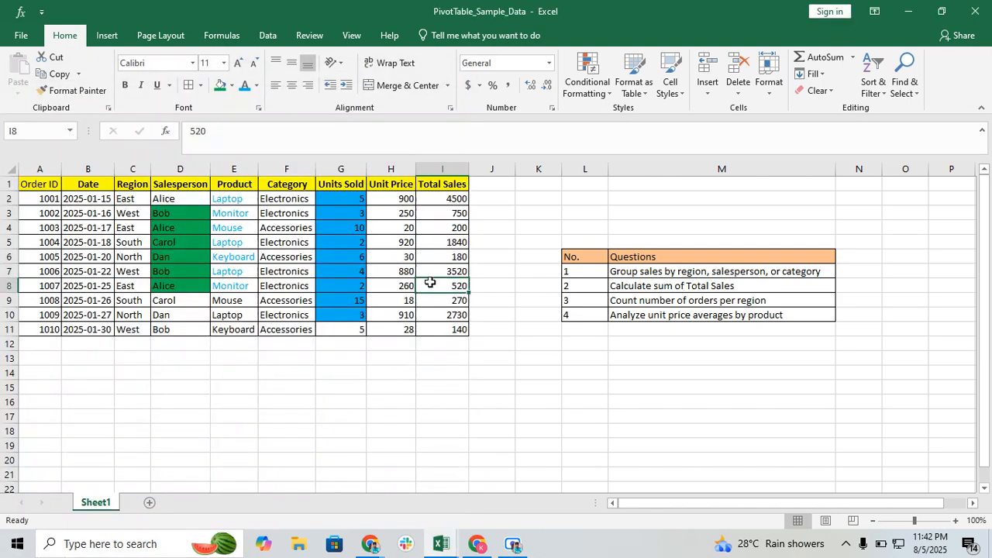
pyautogui.click(441, 331)
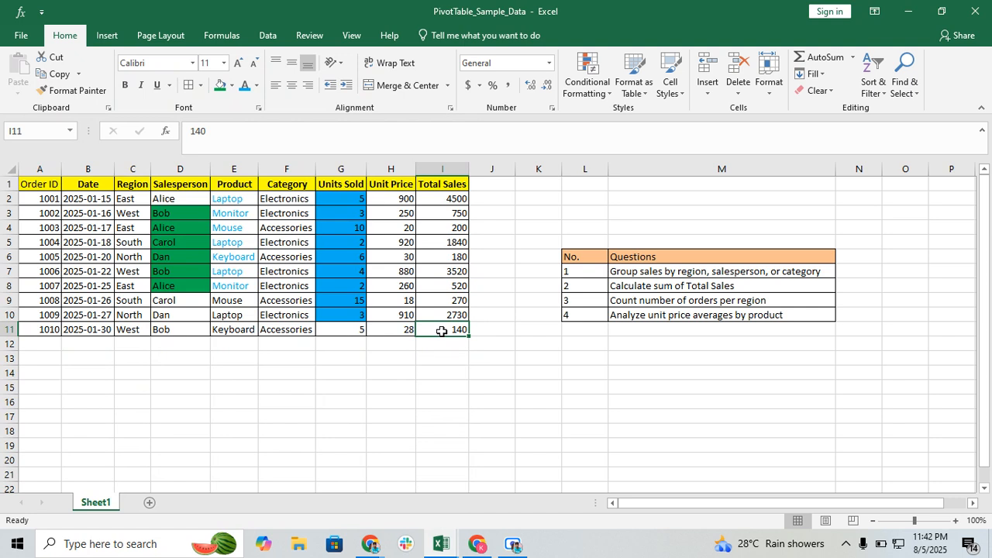
pyautogui.click(454, 269)
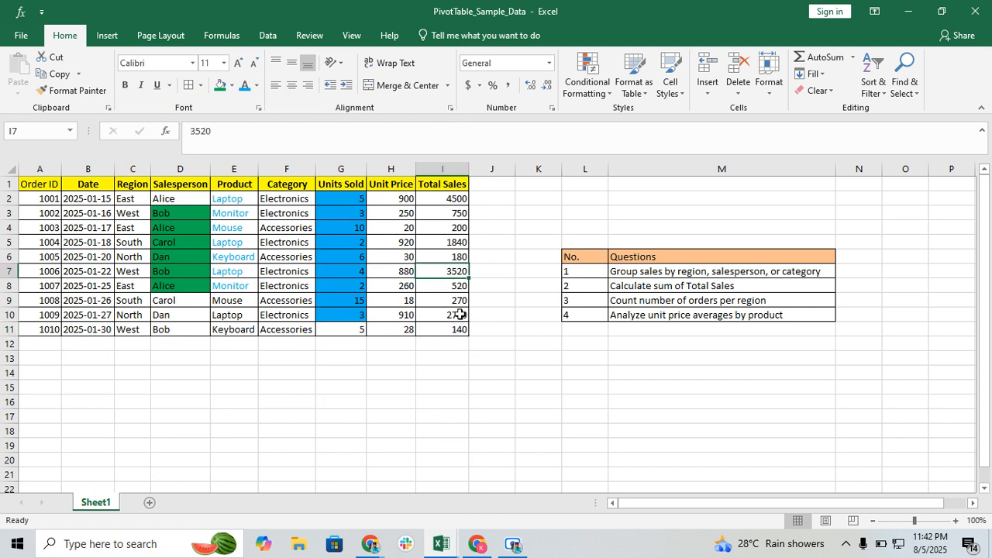
pyautogui.click(463, 213)
pyautogui.click(439, 288)
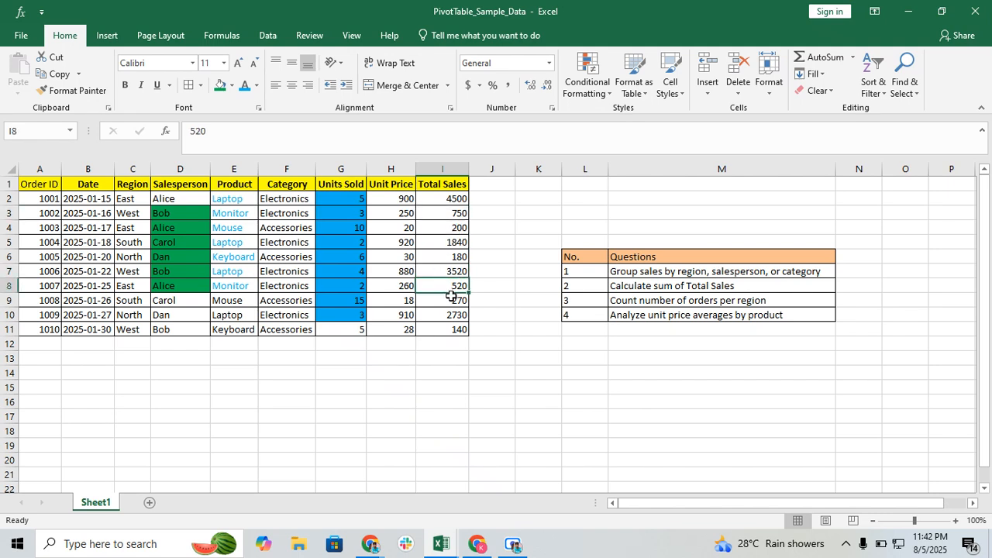
pyautogui.click(480, 243)
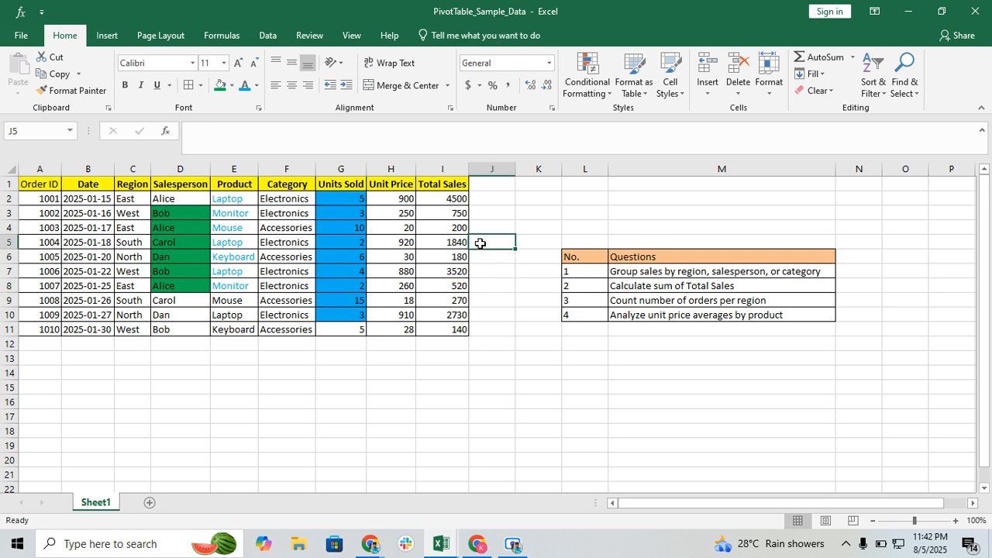
pyautogui.click(515, 546)
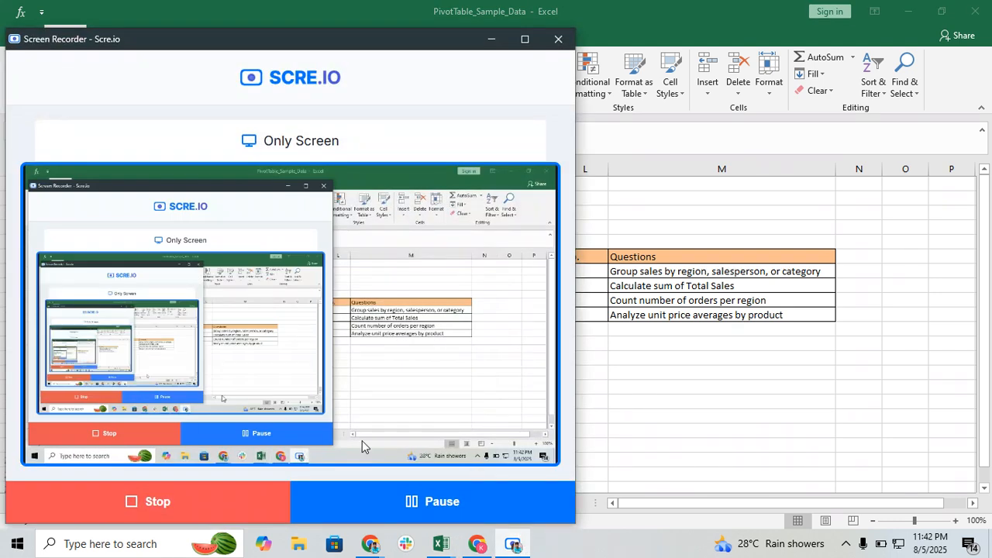